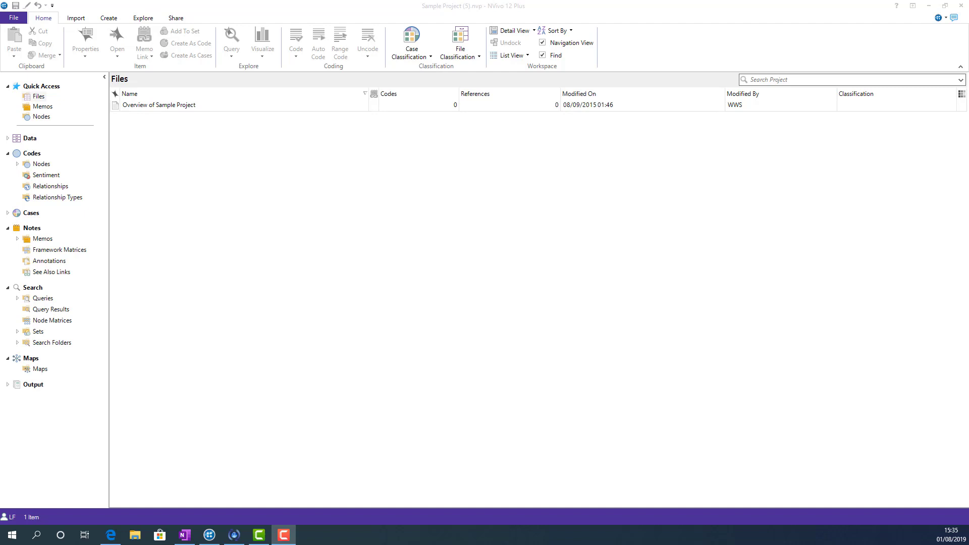
Create a new project map named Coding
left_click(156, 20)
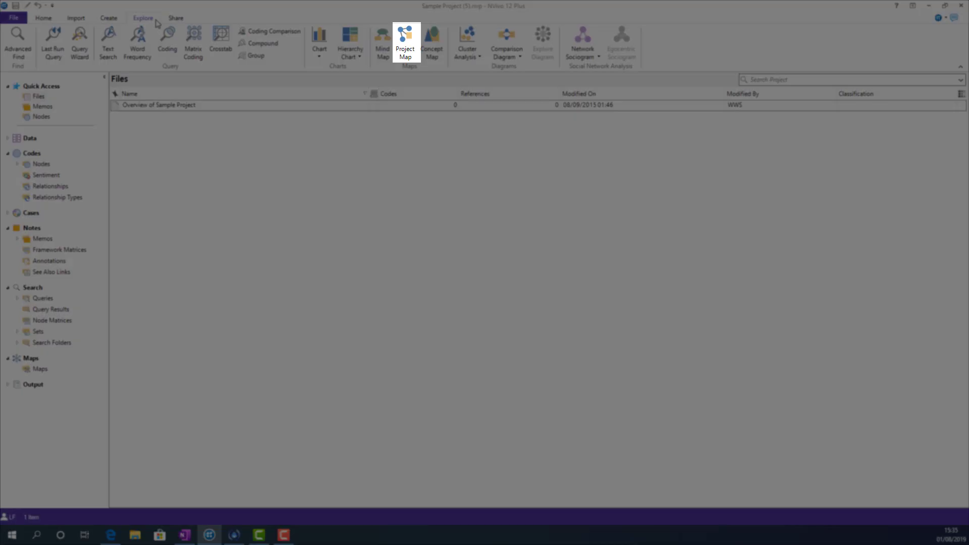
left_click(409, 51)
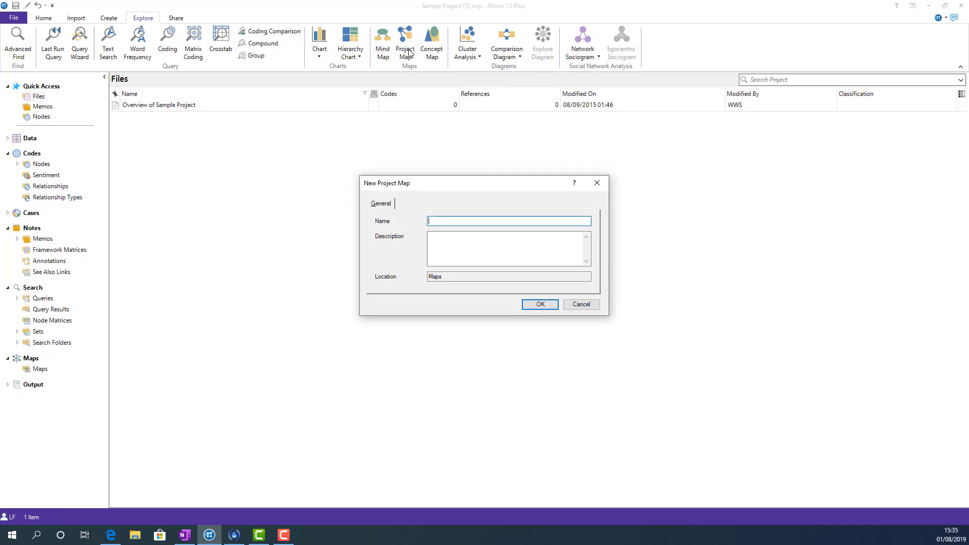
type("Coding")
left_click(539, 304)
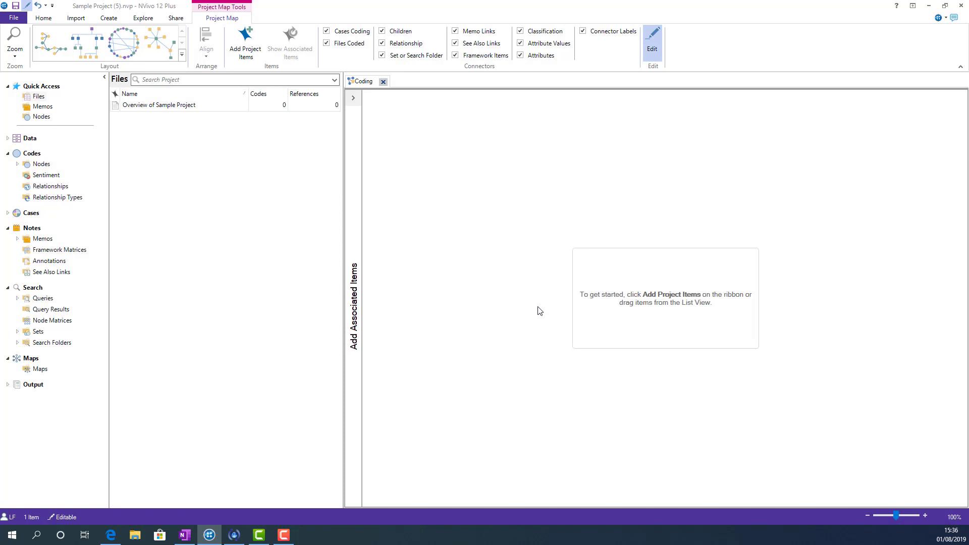
Add the Economy child nodes Agriculture, Fishing or aquaculture, Jobs and cost of living, and Tourism to the map
left_click(41, 164)
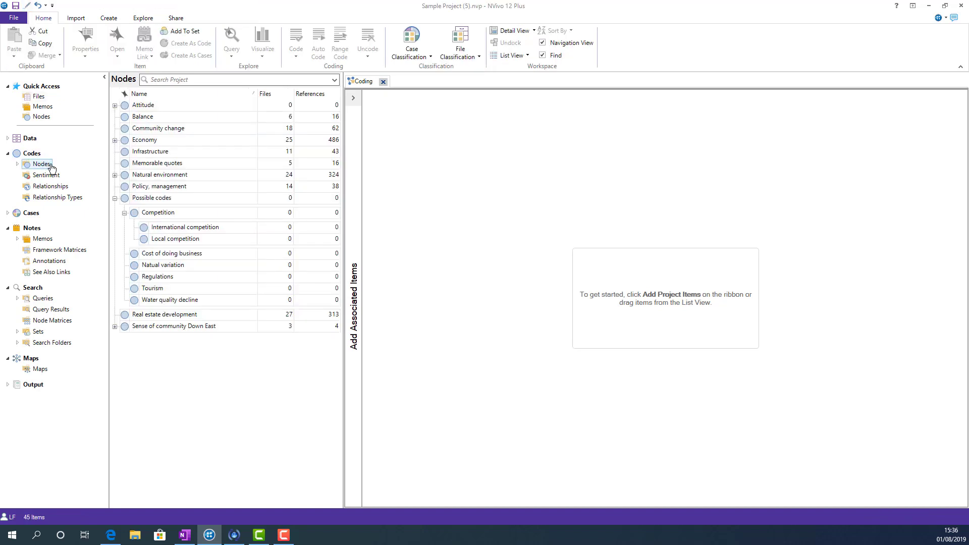
left_click(115, 140)
left_click(125, 140)
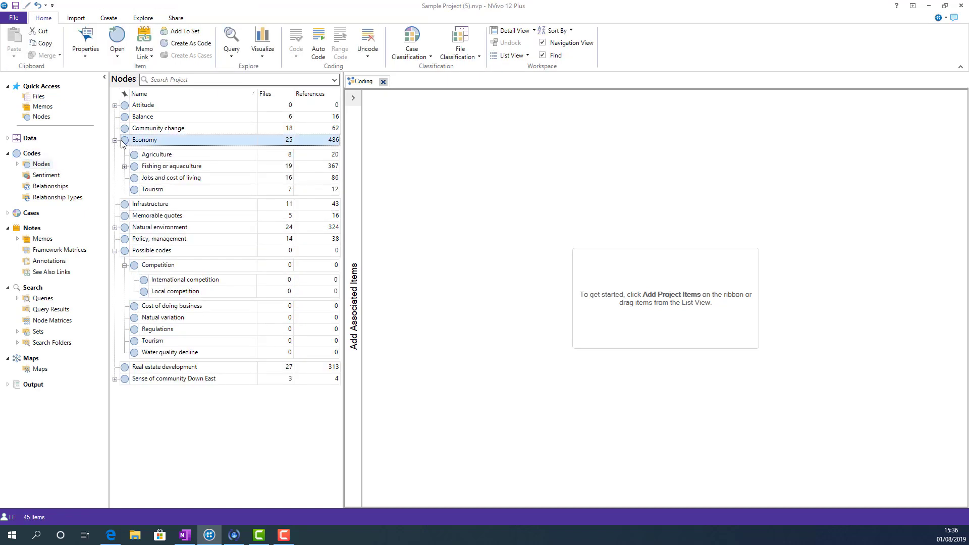
left_click(124, 167)
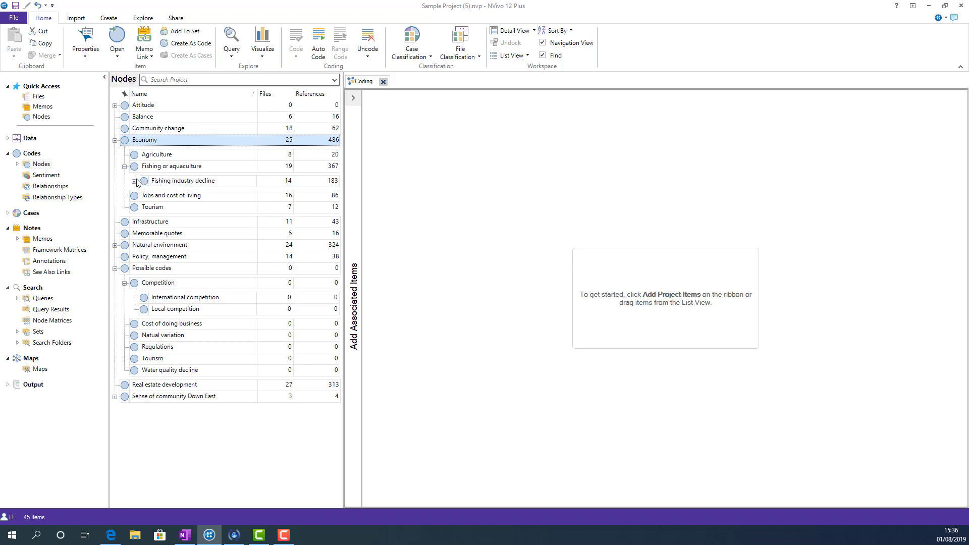
left_click(133, 181)
left_click(167, 181)
left_click(166, 293)
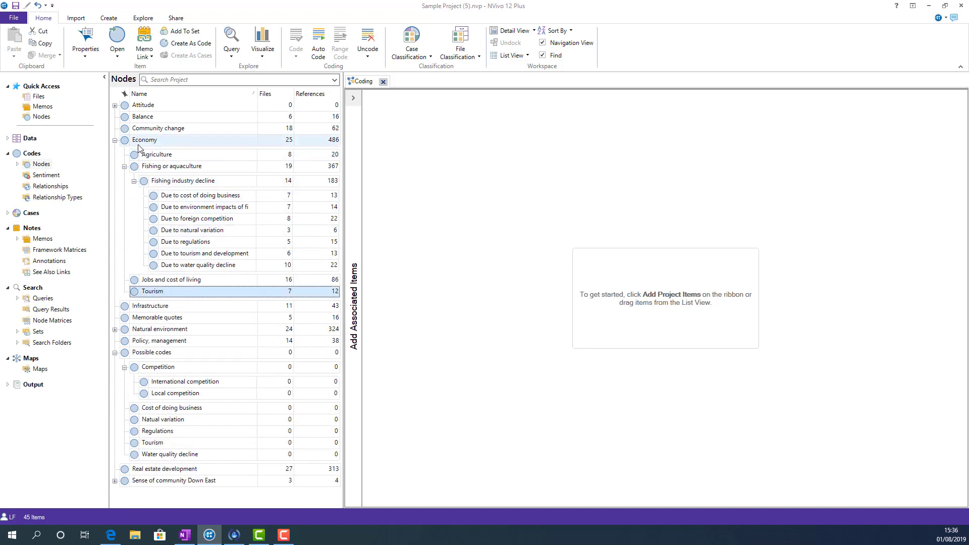
left_click(153, 156, "shift")
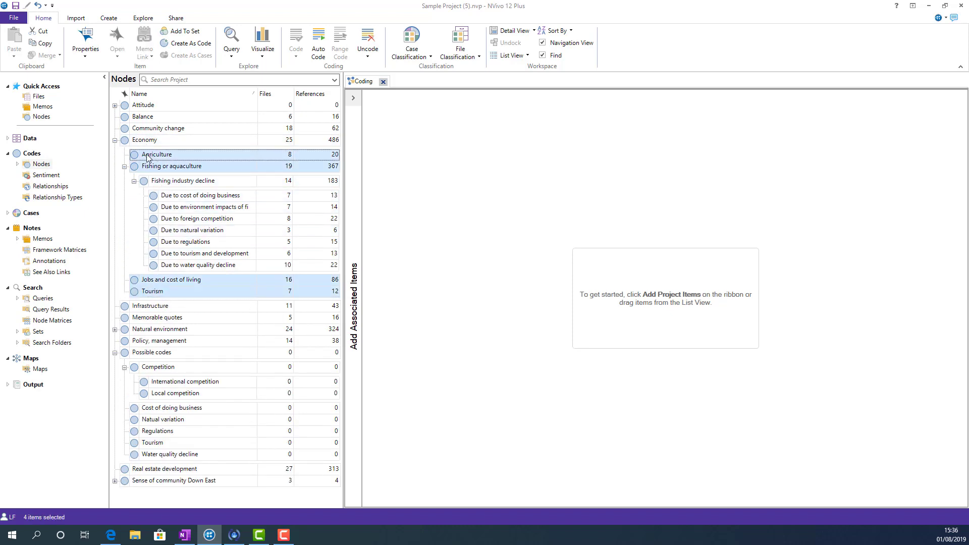
left_click_drag(296, 198, 506, 225)
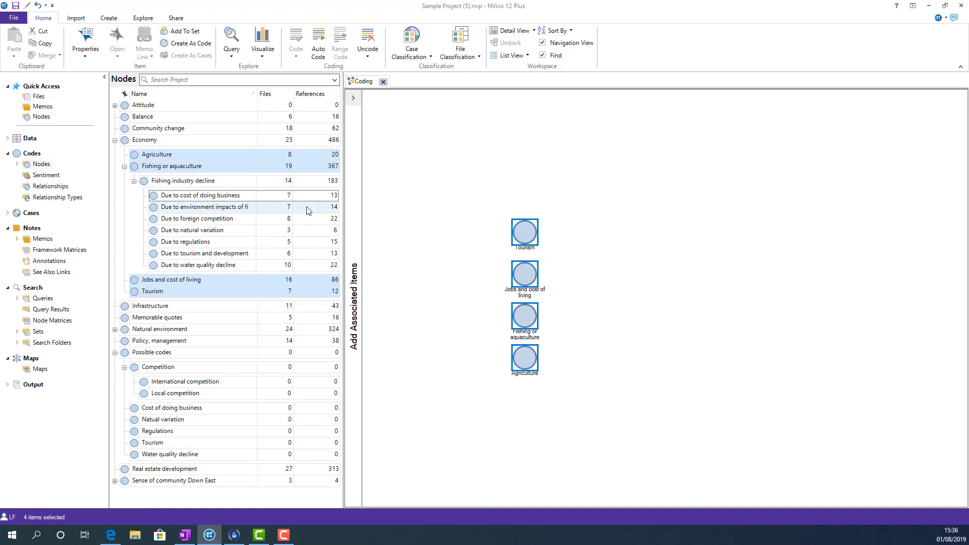
Add the Fishing industry decline node and all seven of its "Due to" child nodes to the map
left_click(225, 183)
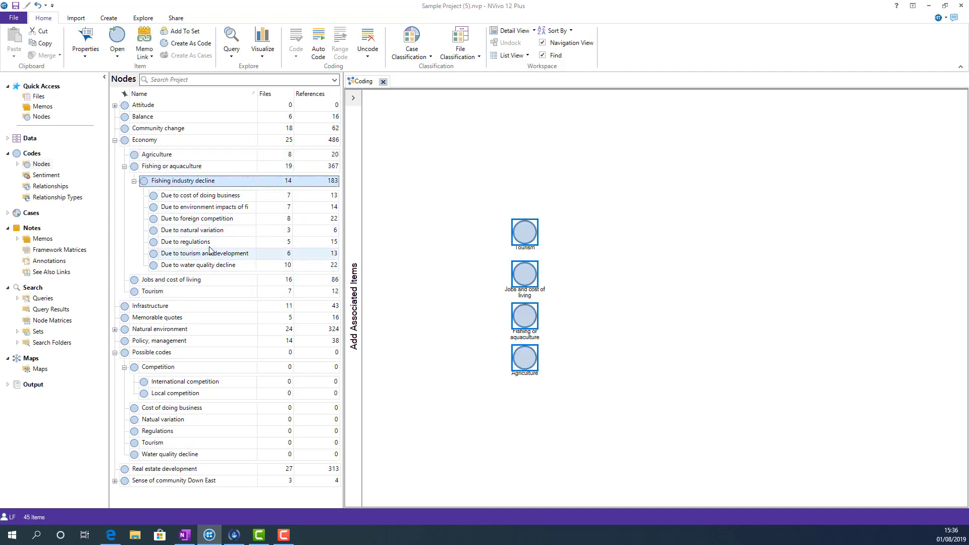
left_click_drag(189, 182, 560, 257)
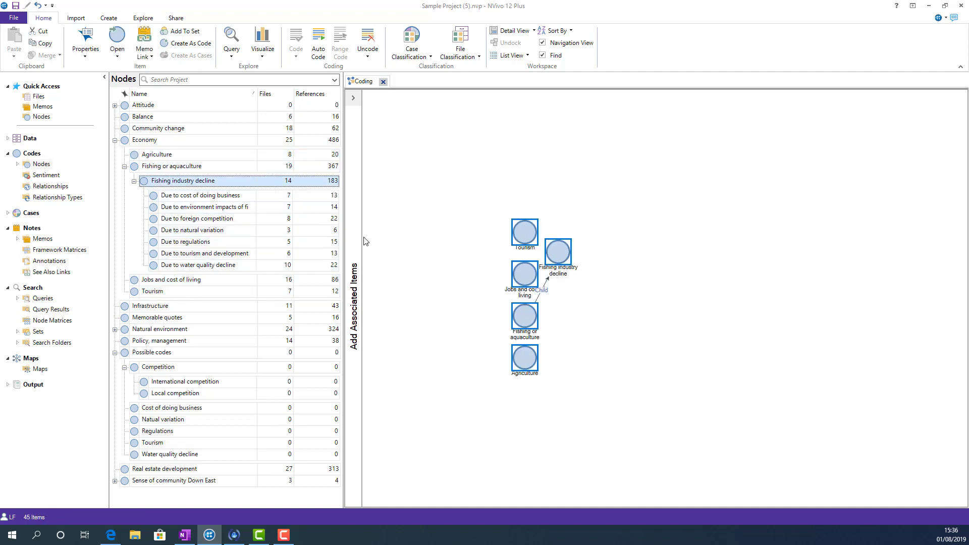
left_click(241, 197)
left_click(221, 268, "shift")
left_click_drag(206, 221, 624, 331)
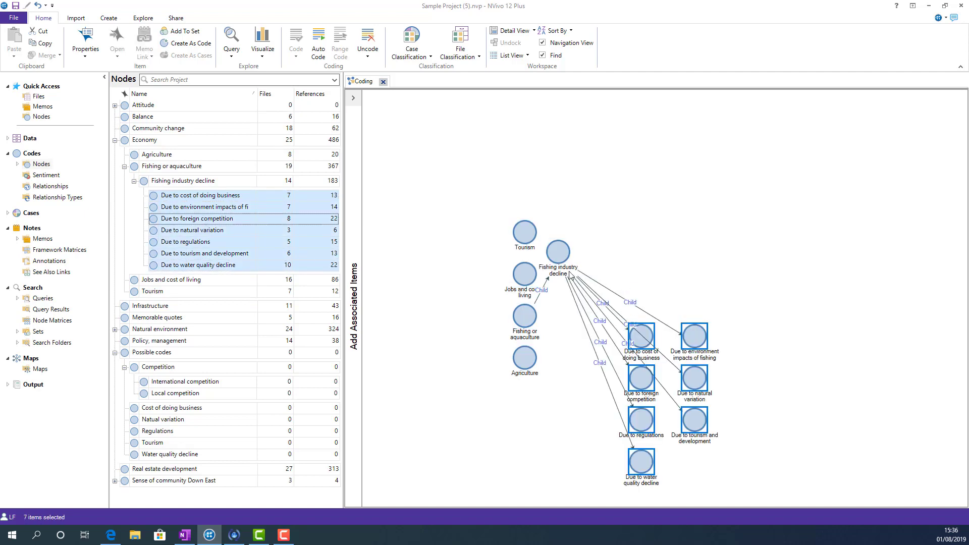
Spread out the Economy nodes, Fishing industry decline and its cost of doing business and environment impacts nodes by hand on the map
left_click_drag(557, 254, 578, 321)
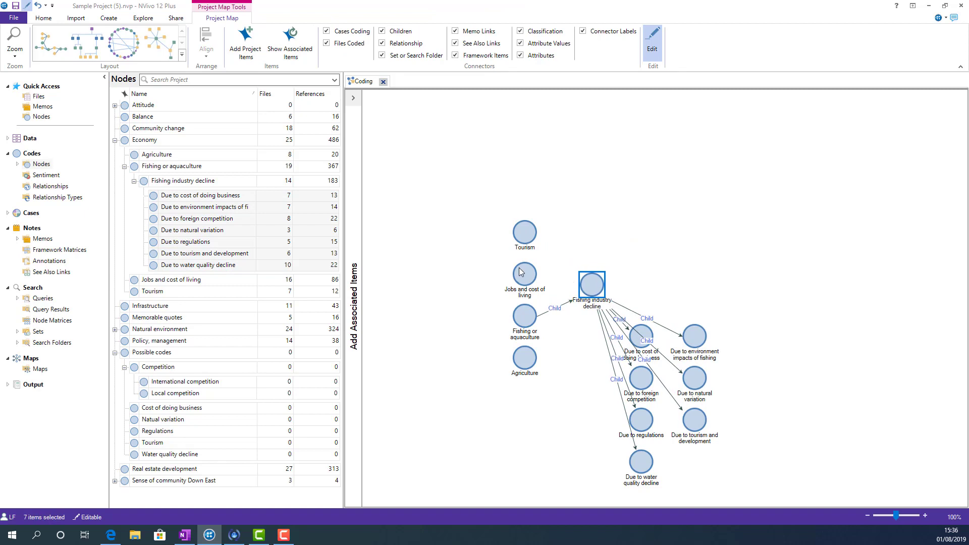
left_click_drag(522, 239, 490, 204)
left_click_drag(525, 276, 494, 275)
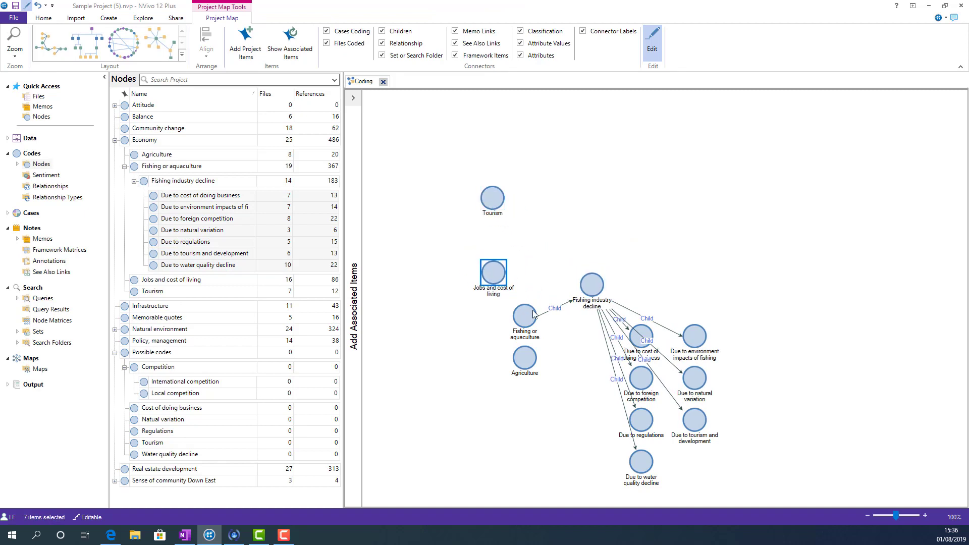
left_click_drag(525, 318, 478, 326)
left_click_drag(536, 368, 579, 382)
left_click_drag(592, 285, 589, 258)
left_click_drag(652, 347, 687, 284)
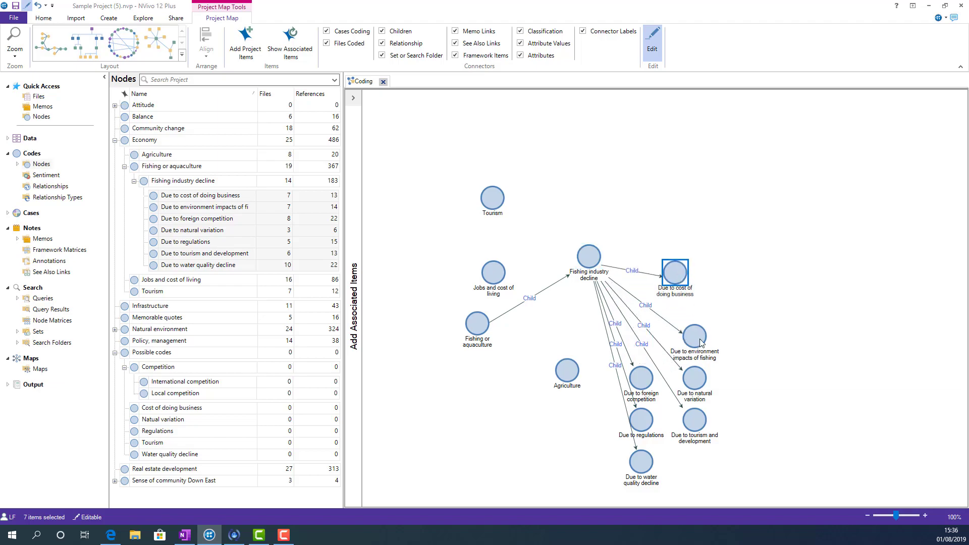
left_click_drag(699, 343, 715, 299)
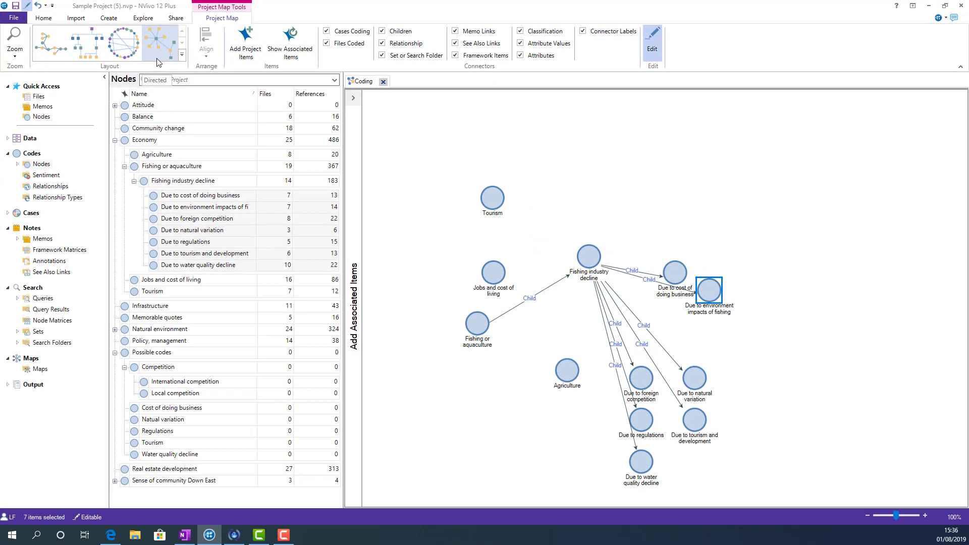
Apply the Directed layout and bring the unconnected Jobs and cost of living, Agriculture and Tourism nodes close to the fishing cluster
left_click(157, 61)
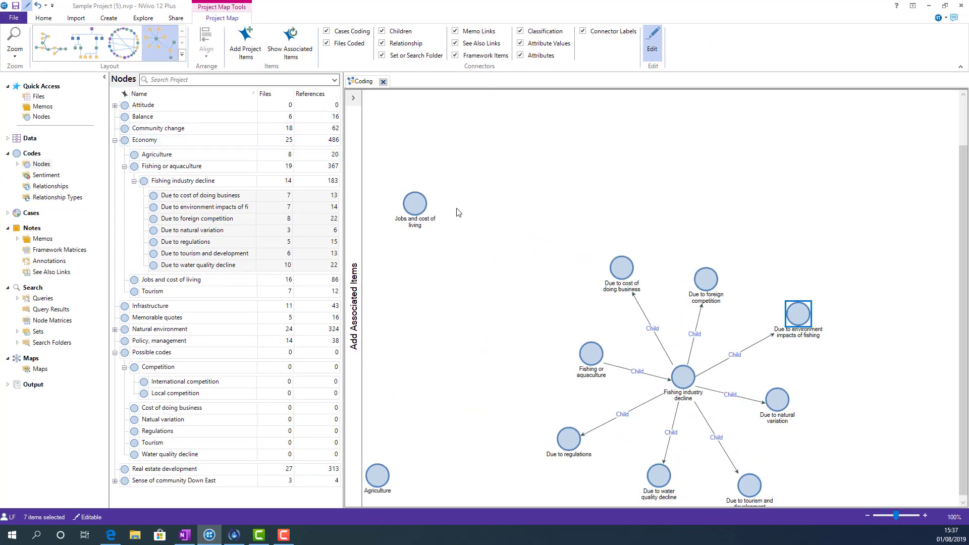
left_click_drag(420, 200, 590, 189)
left_click_drag(379, 470, 643, 210)
left_click(783, 244)
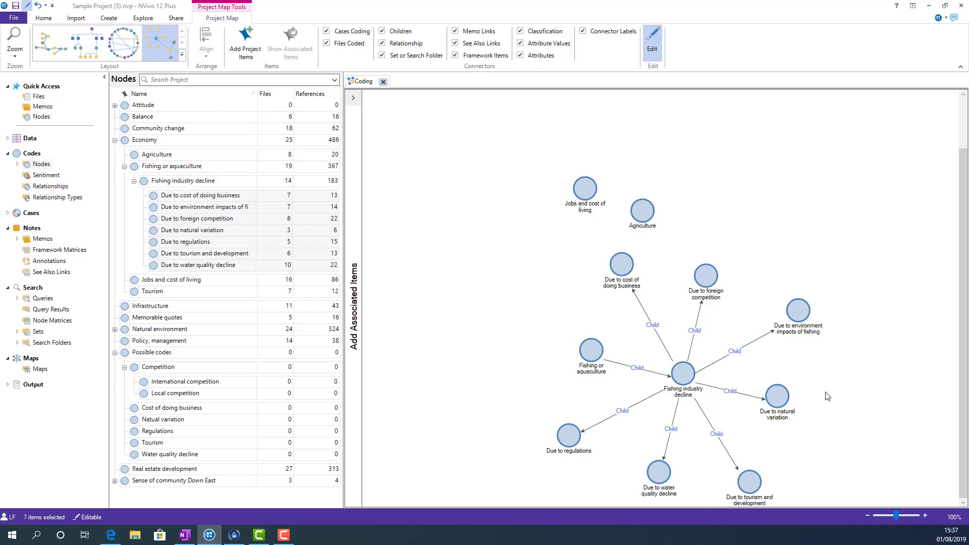
scroll(828, 397, "up", 3)
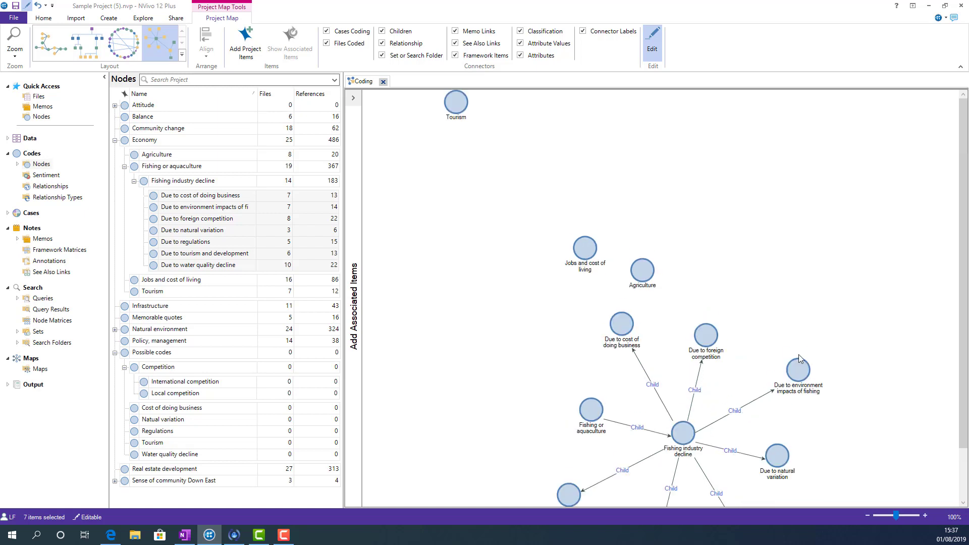
left_click_drag(454, 98, 568, 235)
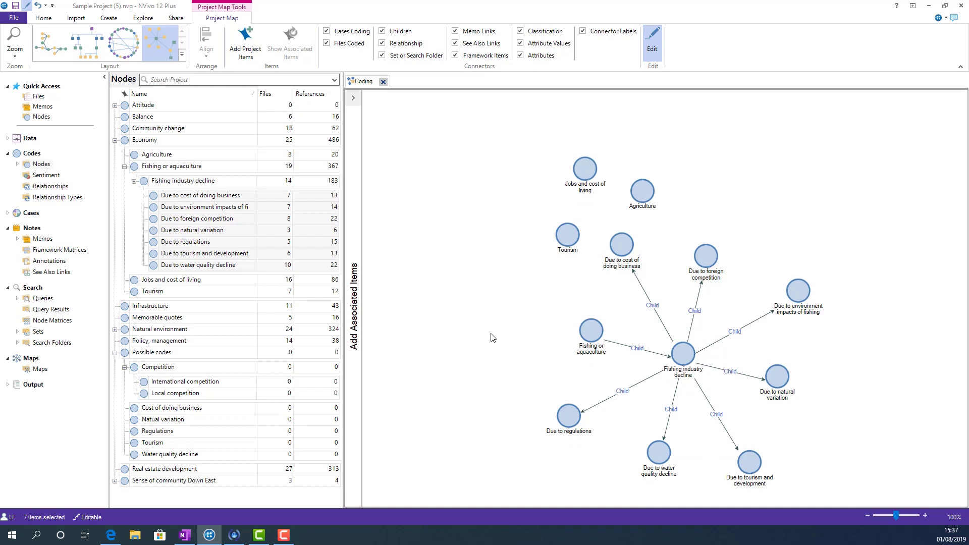
Add the seventh to ninth files of the Interviews folder to the map and stack them in a column beside the nodes
left_click(8, 138)
left_click(31, 149)
left_click(17, 150)
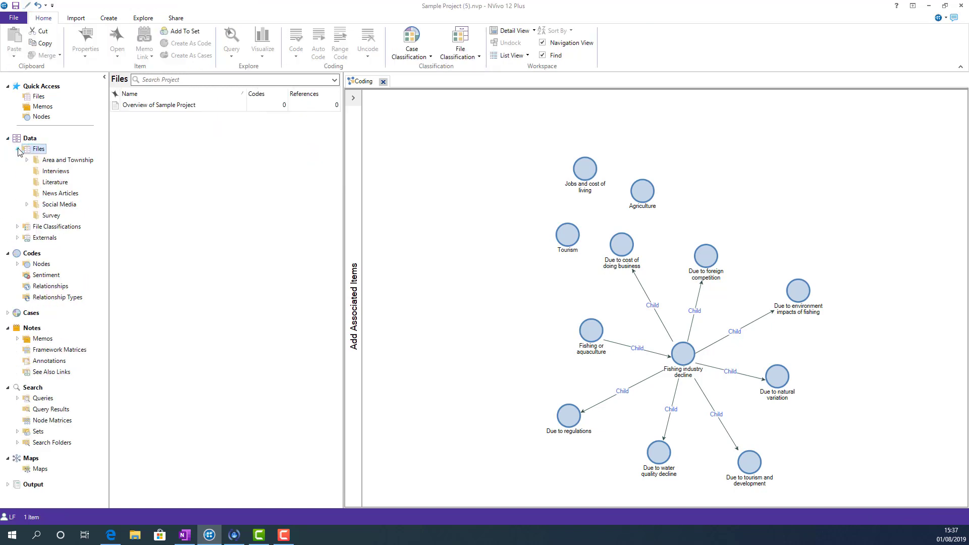
left_click(34, 171)
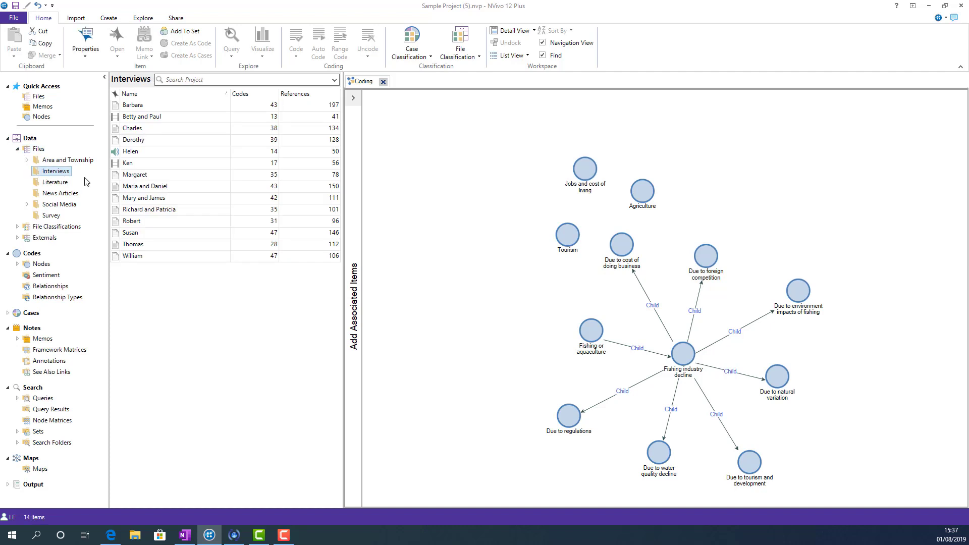
left_click_drag(133, 175, 391, 376)
left_click(456, 309)
left_click_drag(456, 308, 391, 311)
left_click(466, 240)
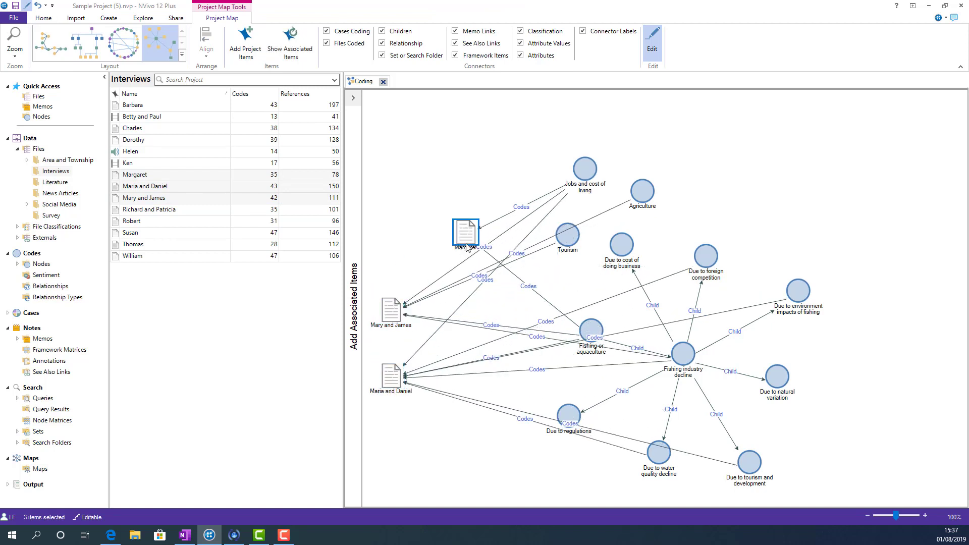
left_click_drag(467, 247, 390, 267)
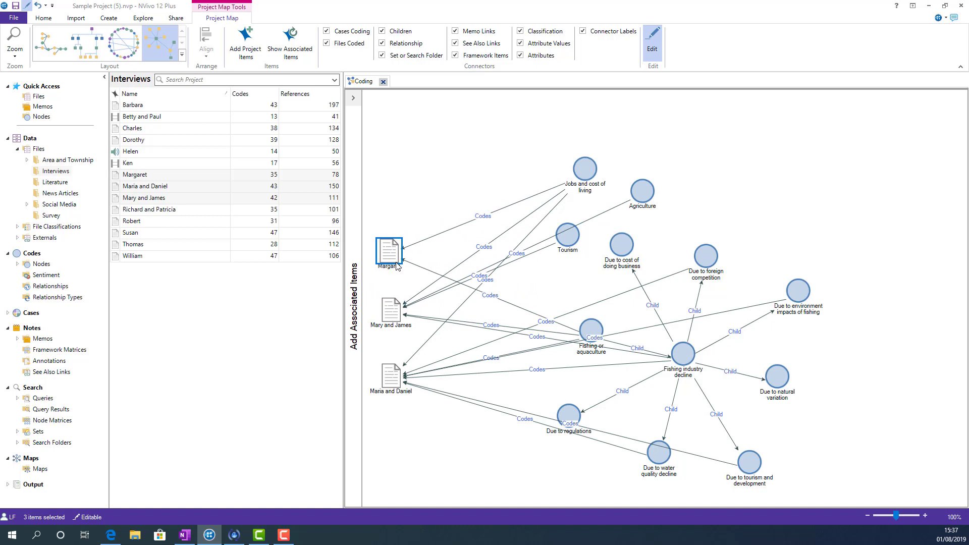
Add the second and third Interview Participants cases from the People folder to the map, above the interview files
left_click(29, 313)
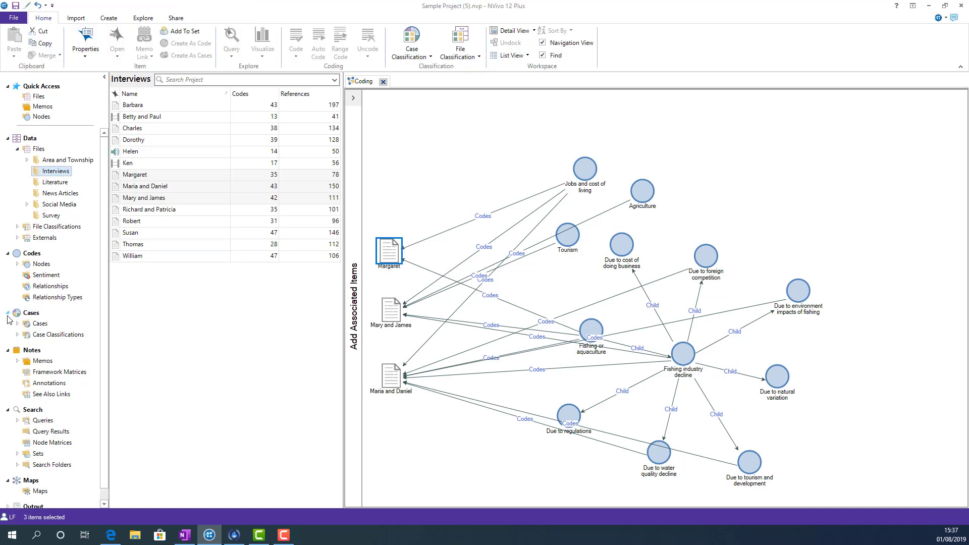
left_click(30, 326)
left_click(18, 324)
left_click(51, 335)
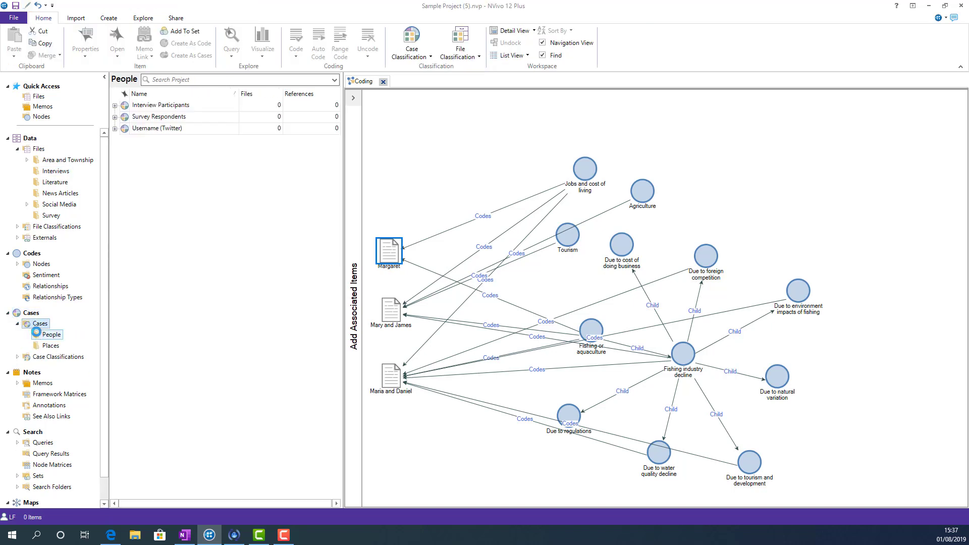
left_click(115, 105)
left_click(148, 131)
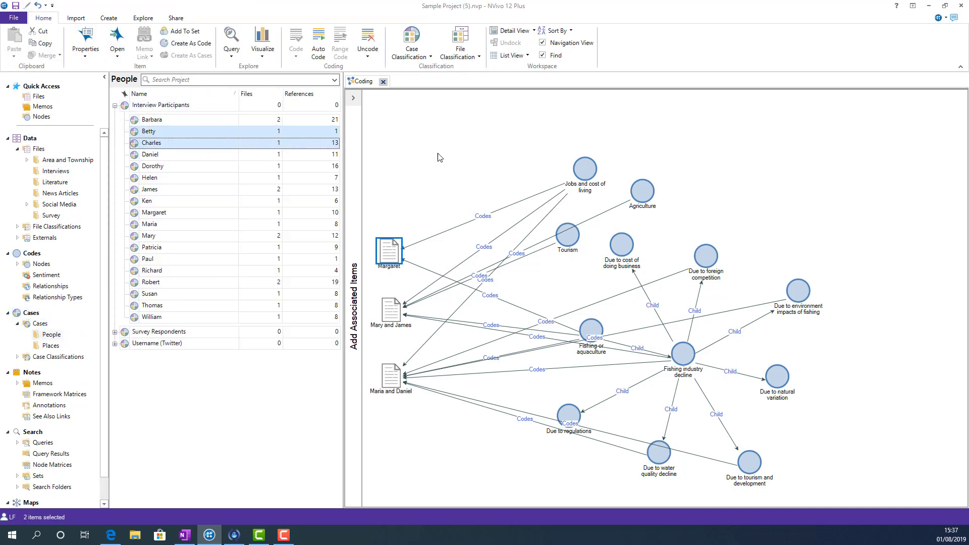
left_click_drag(244, 132, 456, 162)
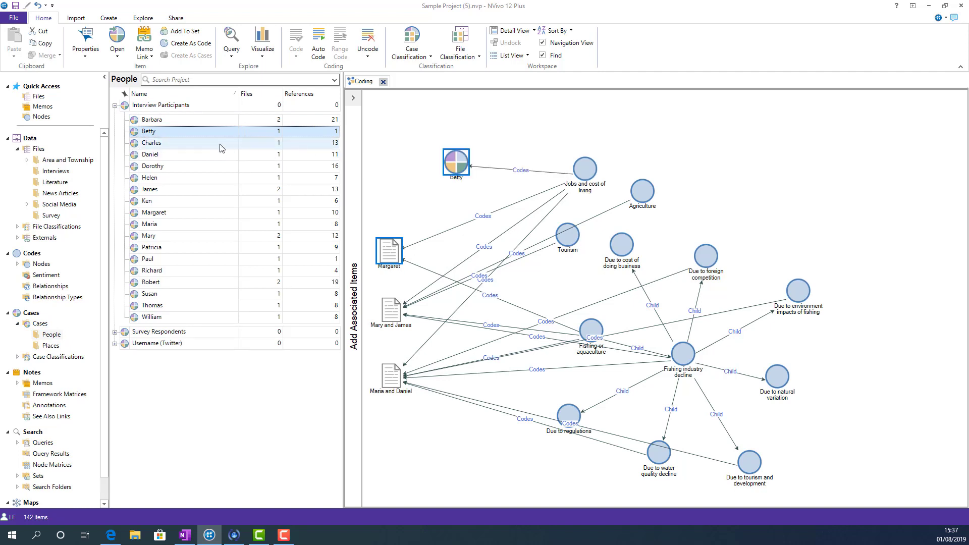
left_click_drag(292, 141, 469, 134)
mouse_move(449, 166)
left_mouse_down()
mouse_move(416, 181)
mouse_move(446, 181)
left_mouse_up()
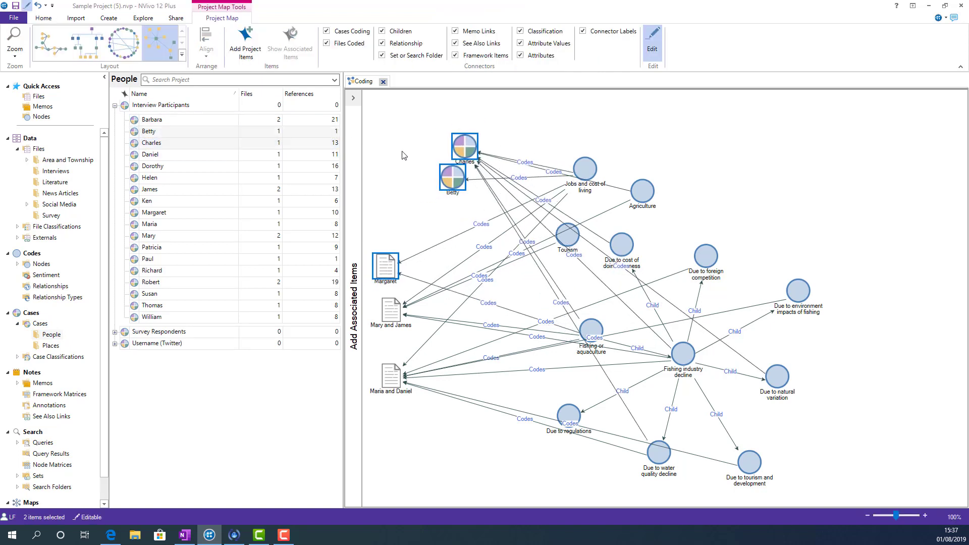
Remove all items and connectors from the Coding map
left_click(402, 151)
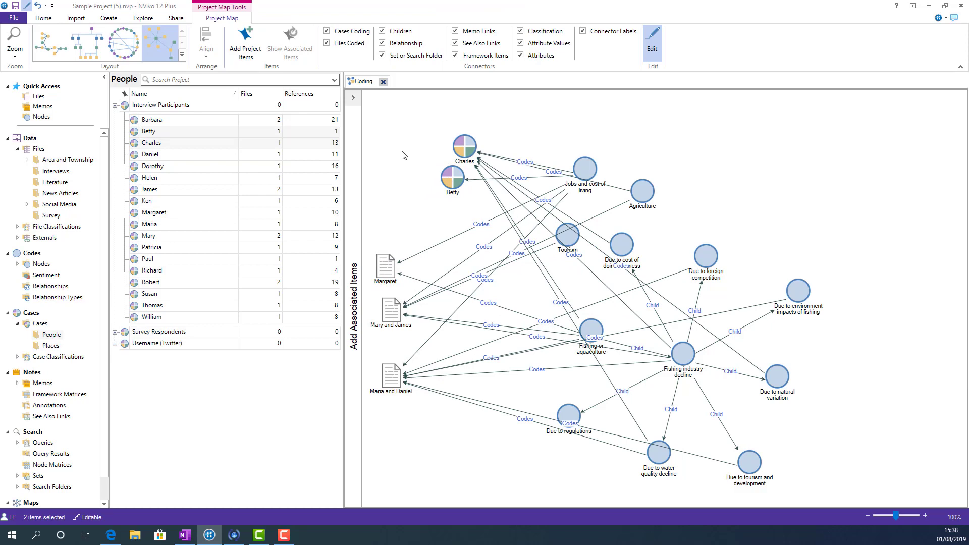
key("ctrl+a")
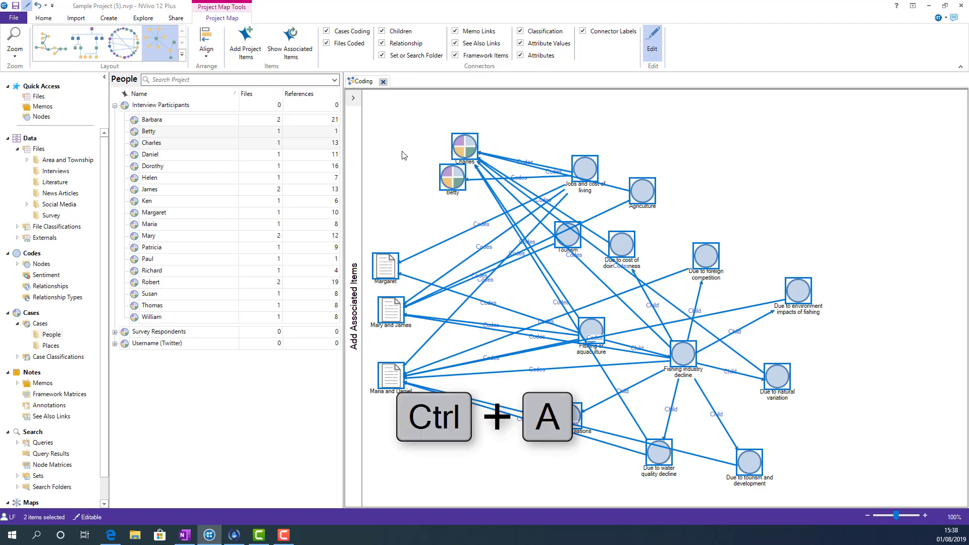
key("Delete")
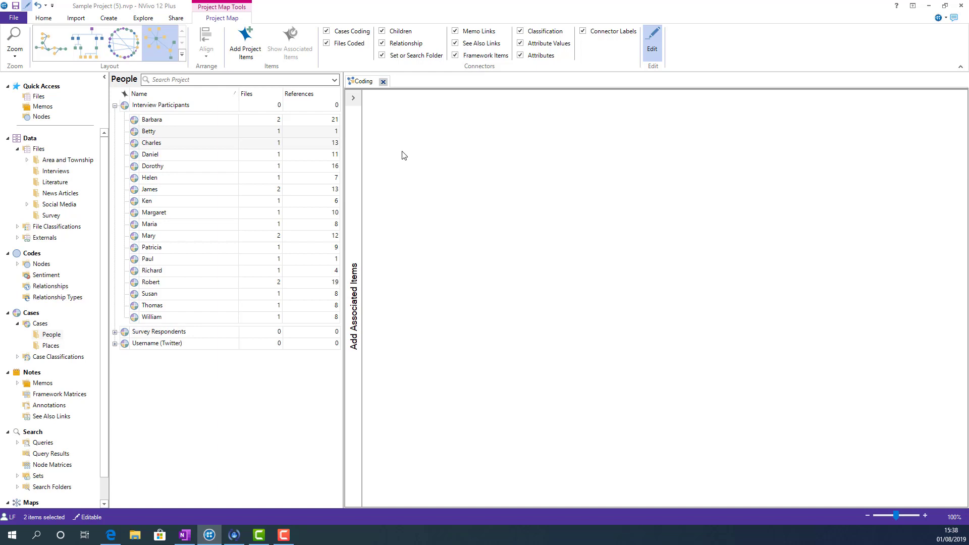
Start adding project items from the Nodes folder, with descendant codes selected automatically
left_click(262, 47)
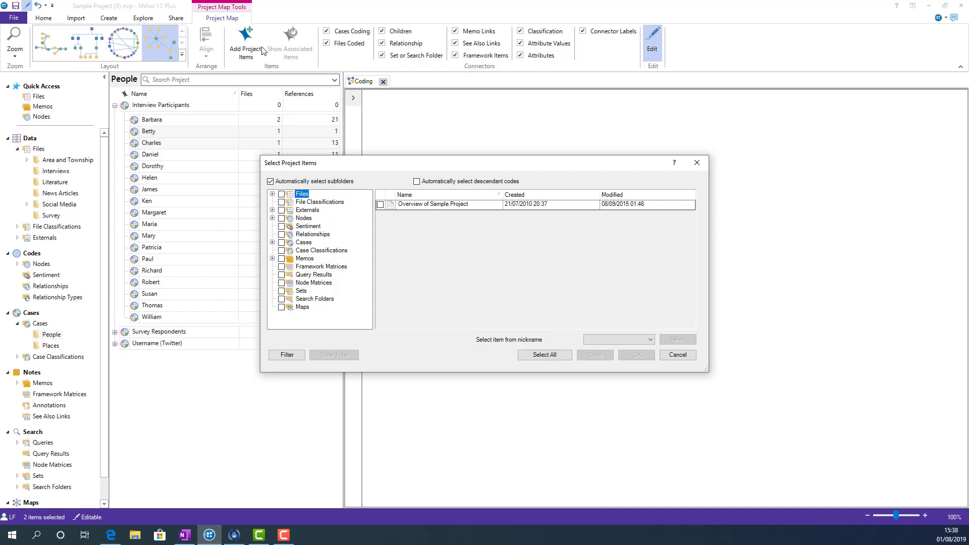
left_click(273, 218)
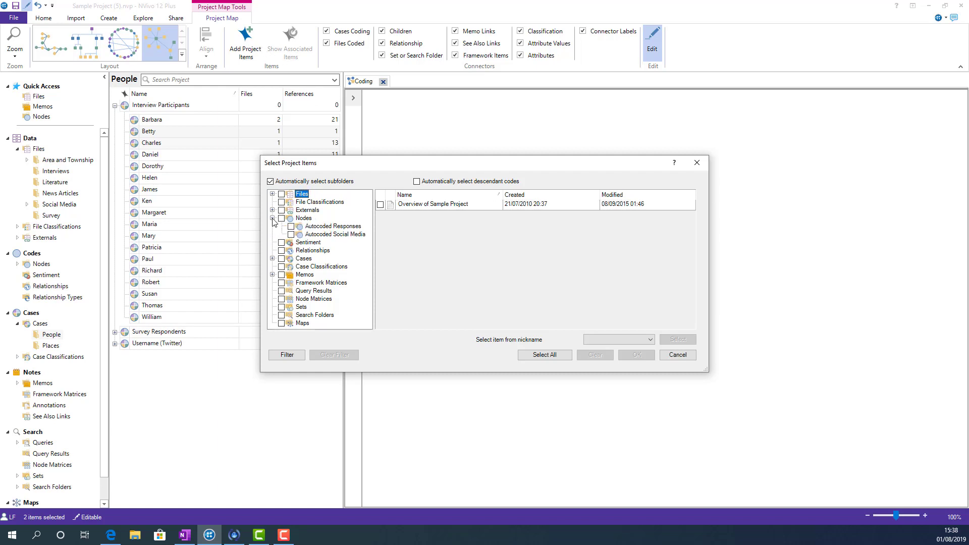
left_click(303, 218)
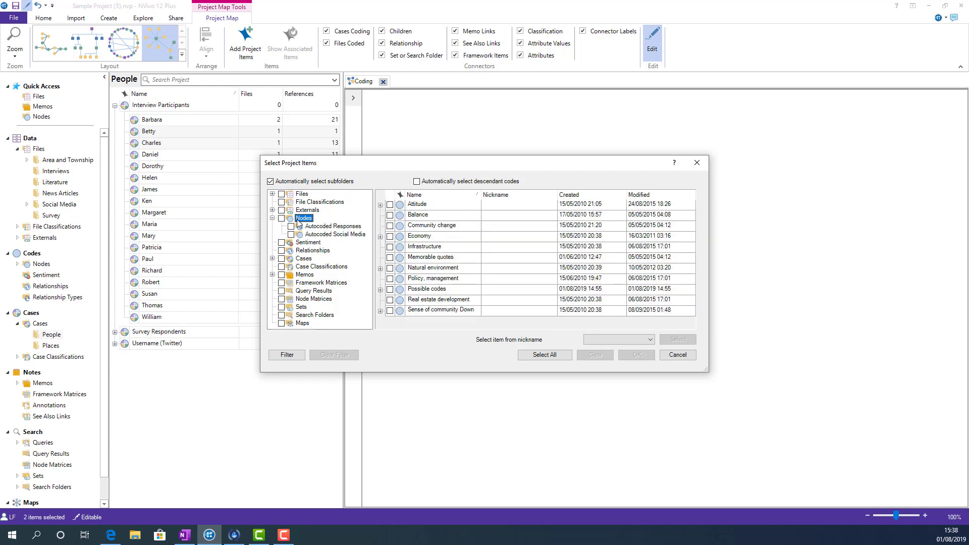
left_click(417, 182)
Select every top-level node from Balance to Sense of community Down East and add them with their child nodes to the map
left_click(390, 215)
left_click(390, 225)
left_click(390, 236)
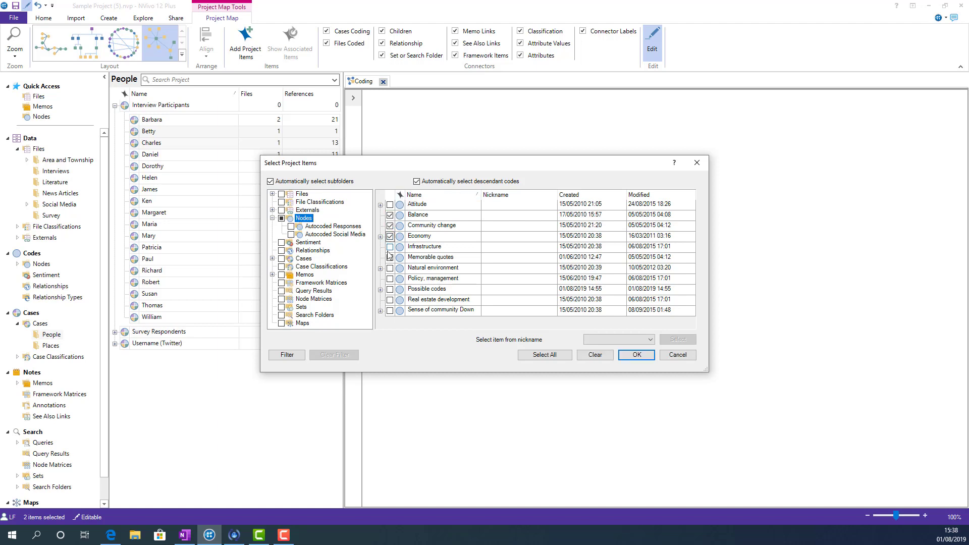
left_click(390, 247)
left_click(390, 258)
left_click(390, 268)
left_click(390, 278)
left_click(390, 289)
left_click(390, 300)
left_click(390, 310)
left_click(631, 358)
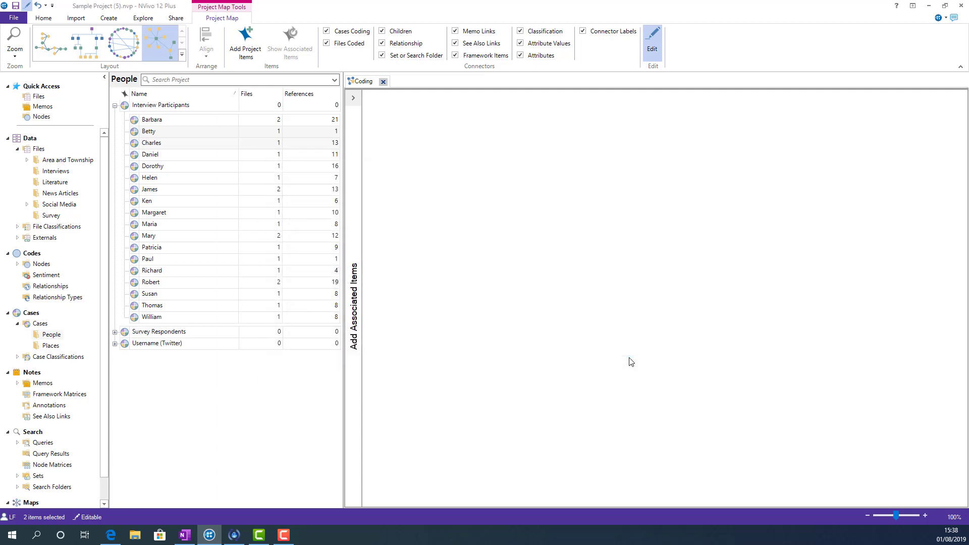
left_click(853, 266)
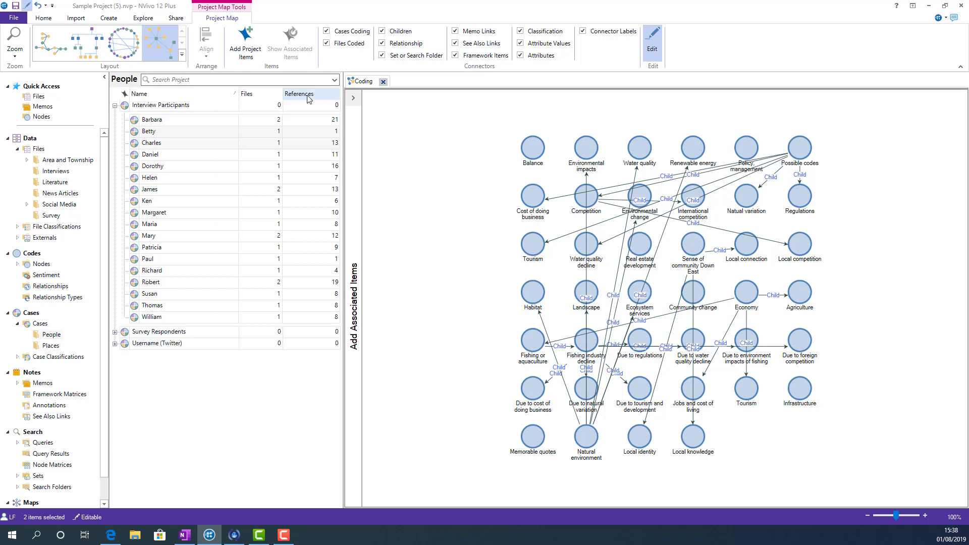
Apply the Directed layout and bring the unconnected Memorable quotes, Community change, Infrastructure, Policy, management and Balance nodes closer to the clusters
left_click(171, 51)
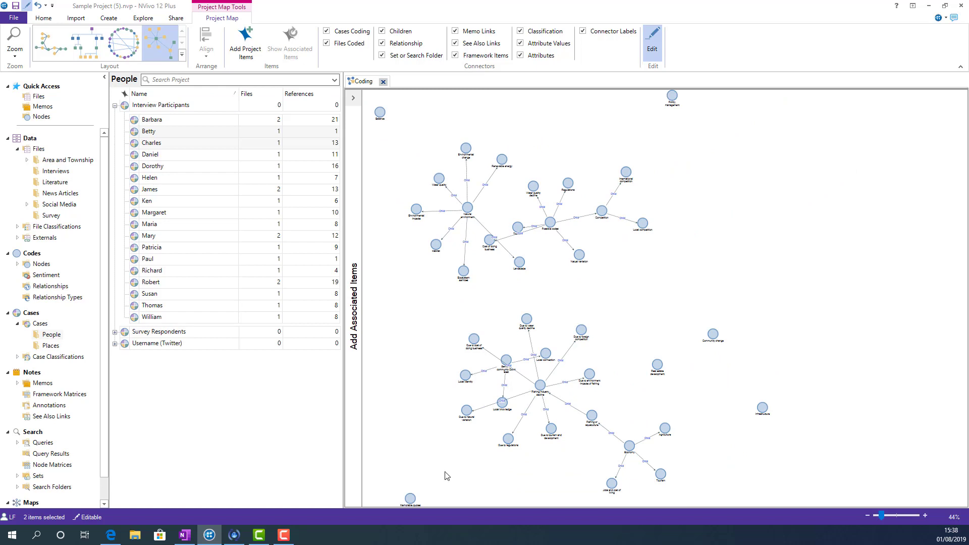
left_click_drag(412, 500, 527, 426)
left_click_drag(550, 388, 622, 307)
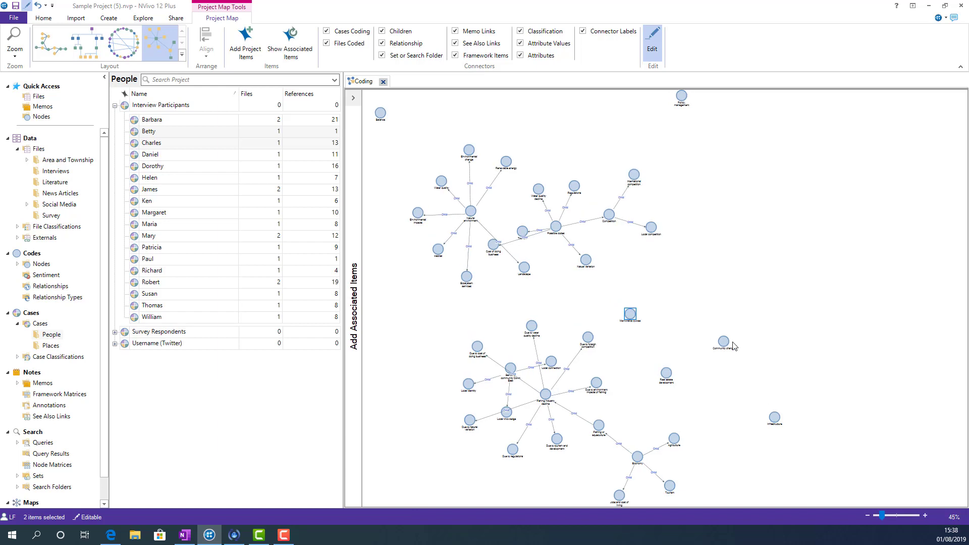
left_click_drag(723, 342, 680, 308)
left_click_drag(775, 417, 706, 359)
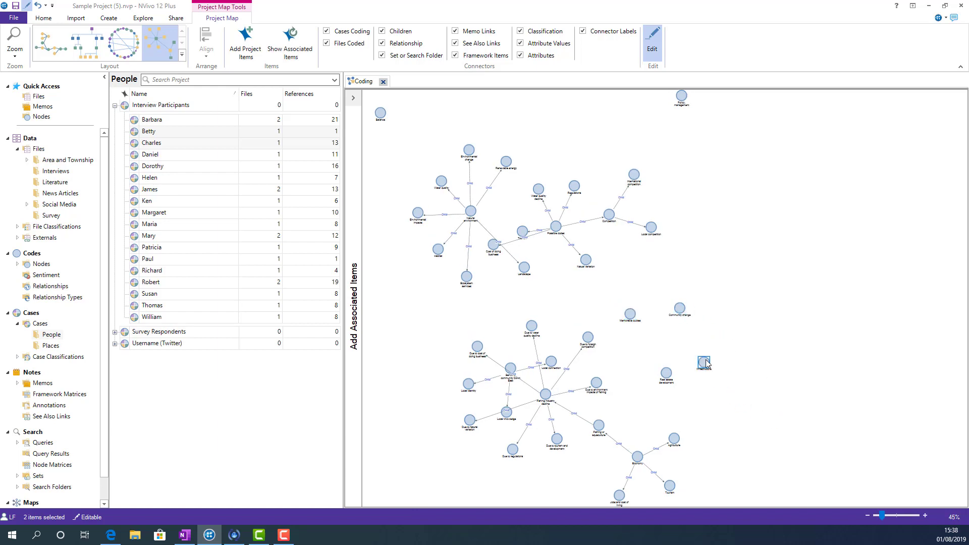
left_click_drag(680, 103, 713, 245)
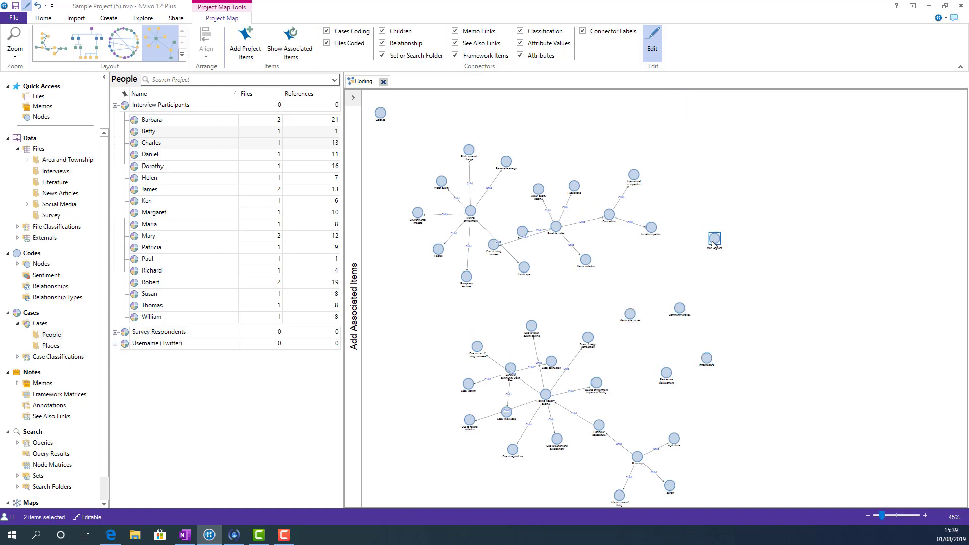
left_click_drag(382, 97, 639, 249)
Raise the Economy node and its Agriculture, Tourism and Jobs and cost of living nodes, and shift the upper clusters down towards the lower ones
left_click_drag(720, 428, 721, 392)
left_click_drag(679, 448, 683, 413)
left_click_drag(715, 481, 716, 445)
left_click_drag(658, 491, 666, 447)
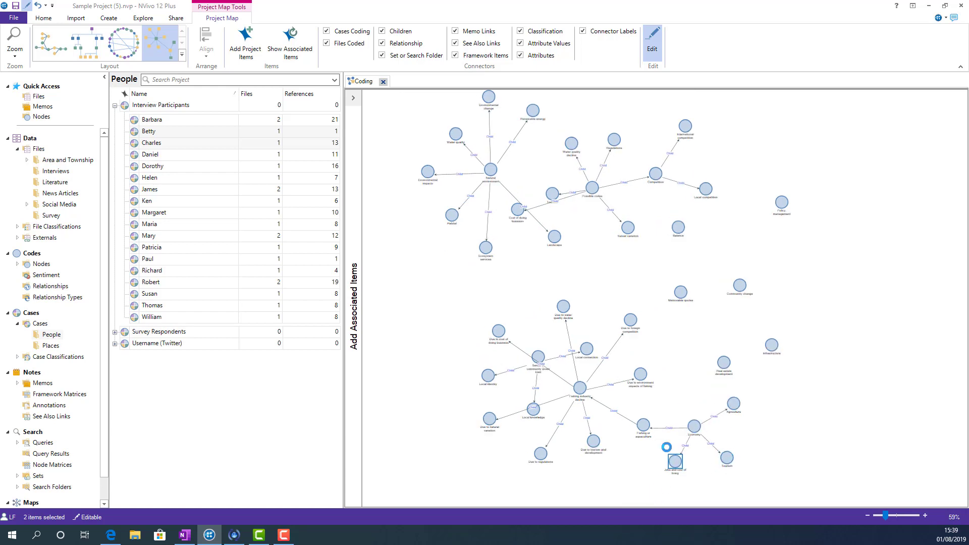
left_click_drag(440, 303, 866, 147)
left_click_drag(824, 104, 824, 104)
left_click_drag(612, 207, 616, 254)
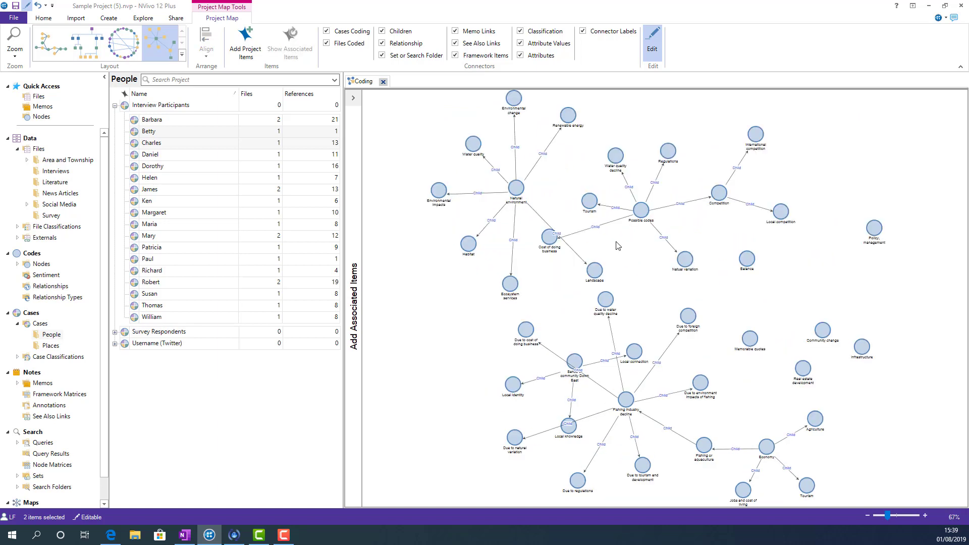
Examine the image file types offered for exporting the Coding map, without saving a file
right_click(617, 243)
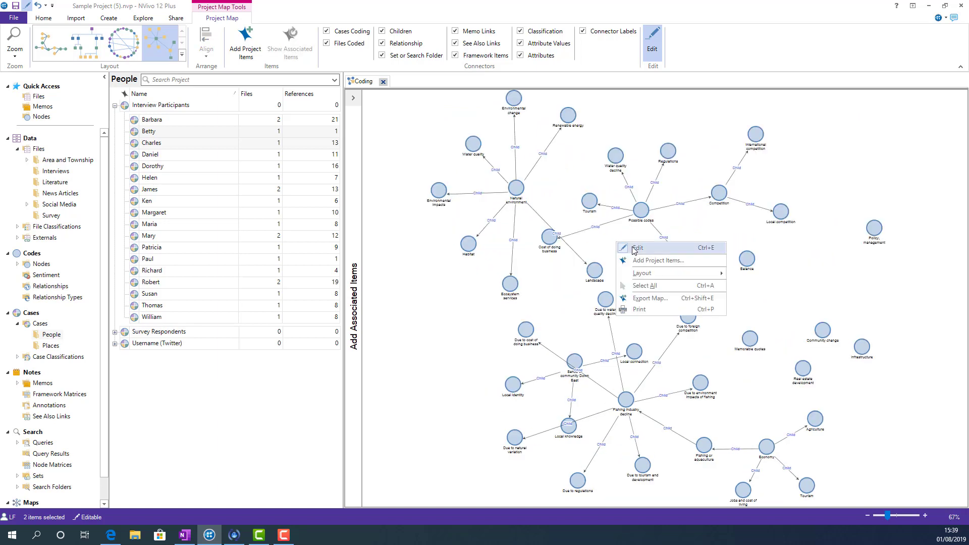
left_click(649, 299)
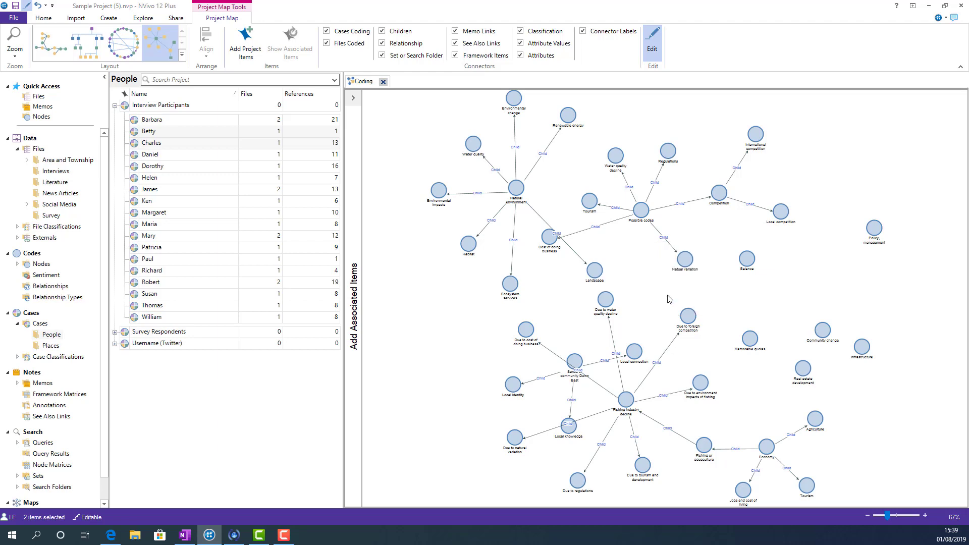
left_click(465, 236)
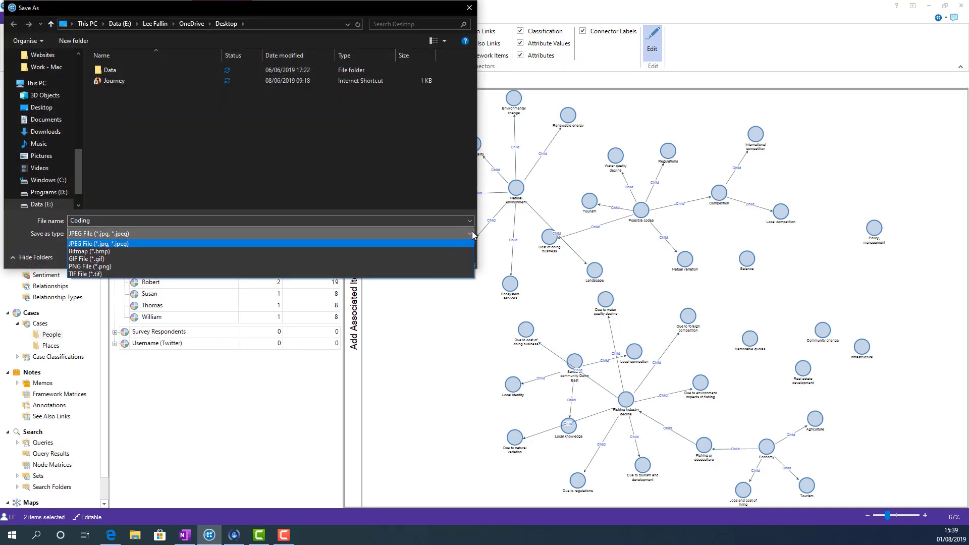
left_click(473, 235)
left_click(463, 265)
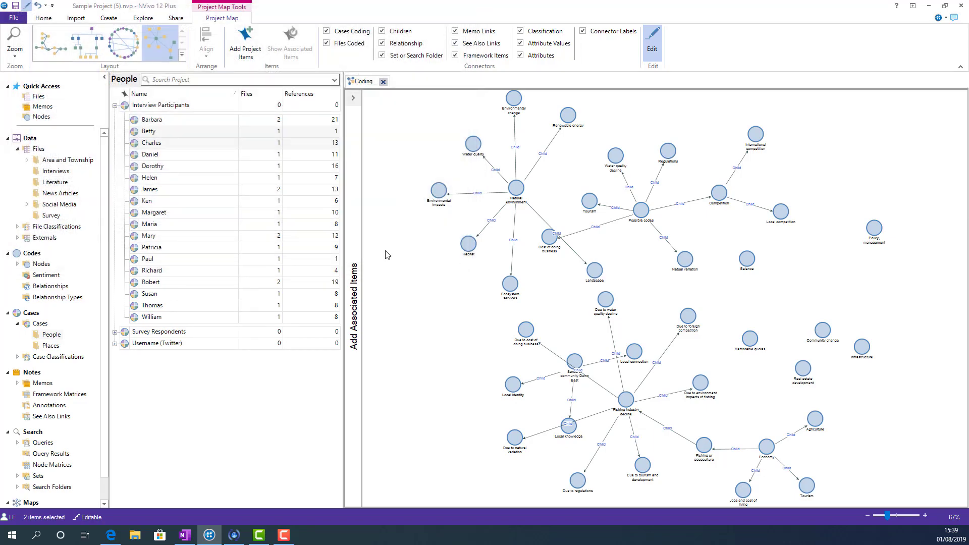
Display the project's Nodes list and clear all items from the Coding map
left_click(41, 264)
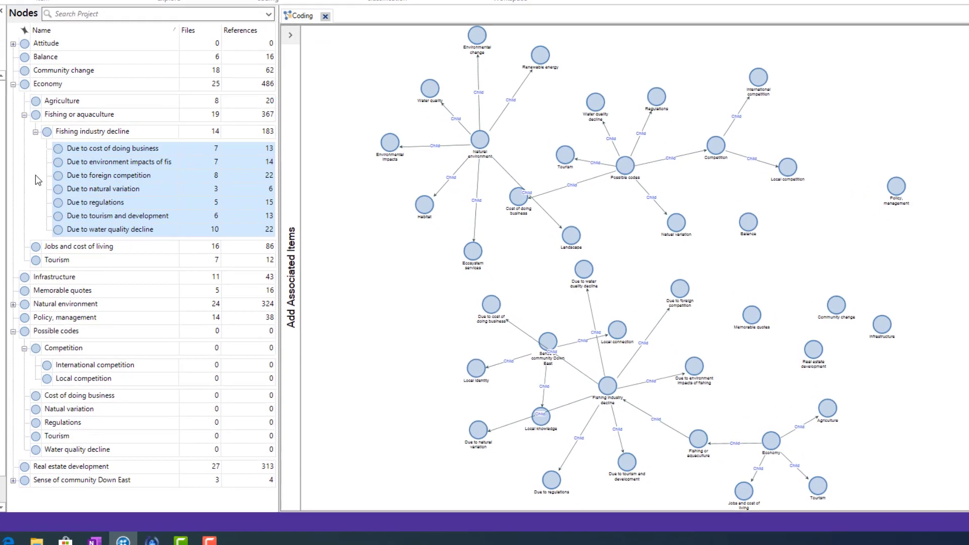
left_click(110, 209)
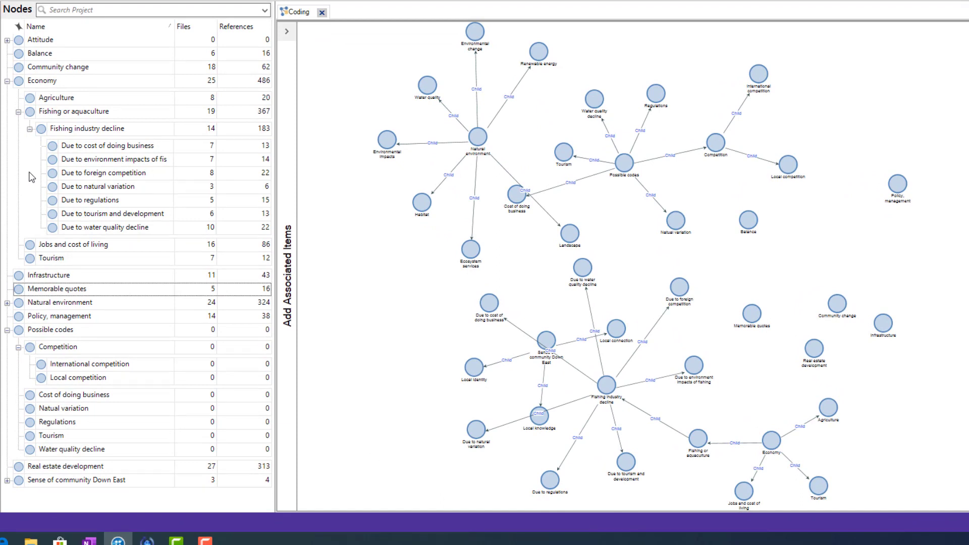
left_click(735, 194)
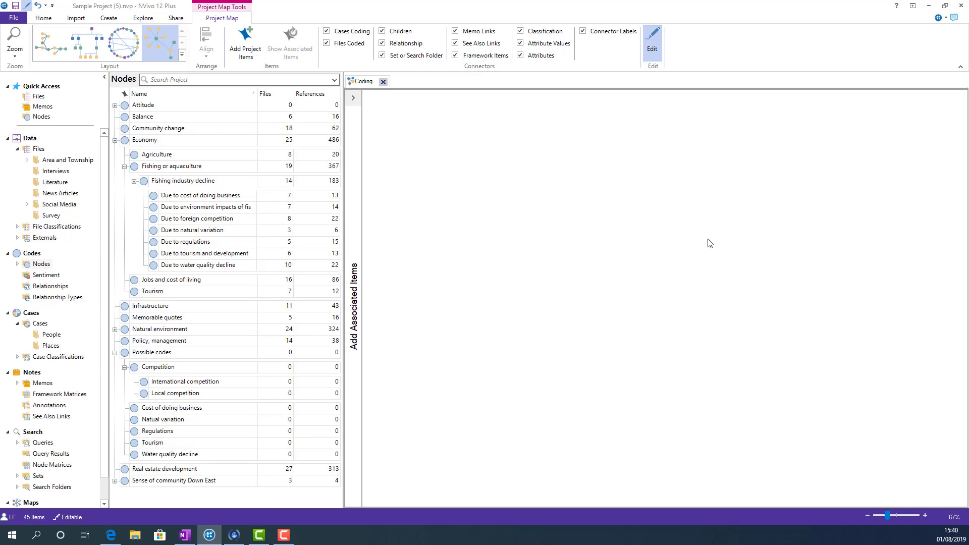
Add the Local identity node, found under Sense of community Down East, to the empty map and place it near the middle
left_click(115, 481)
scroll(168, 473, "down", 3)
left_click(162, 385)
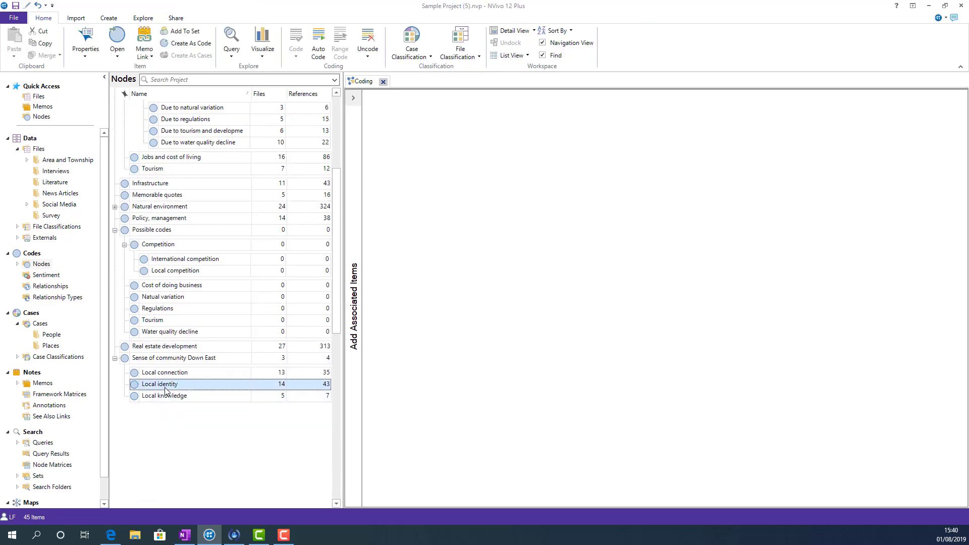
left_click_drag(245, 396, 604, 239)
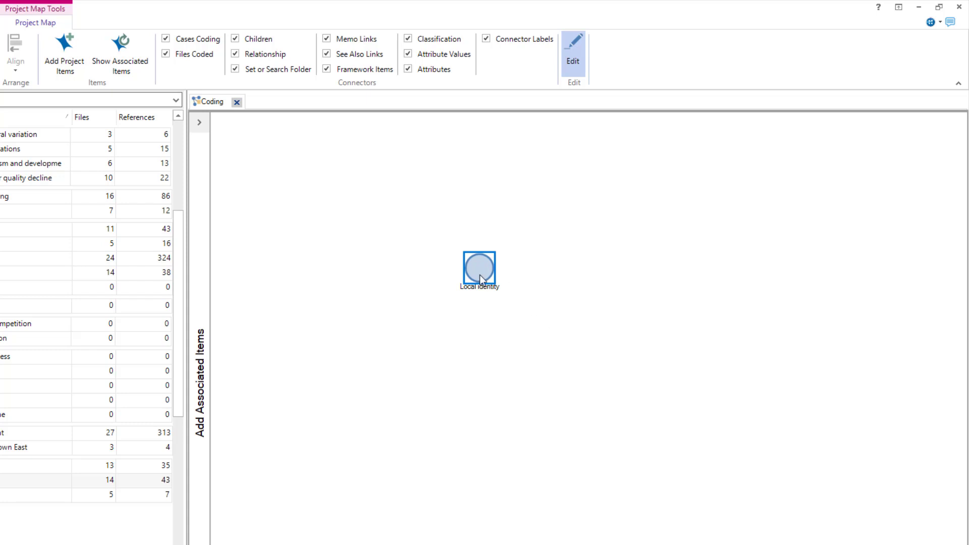
left_click_drag(480, 275, 572, 311)
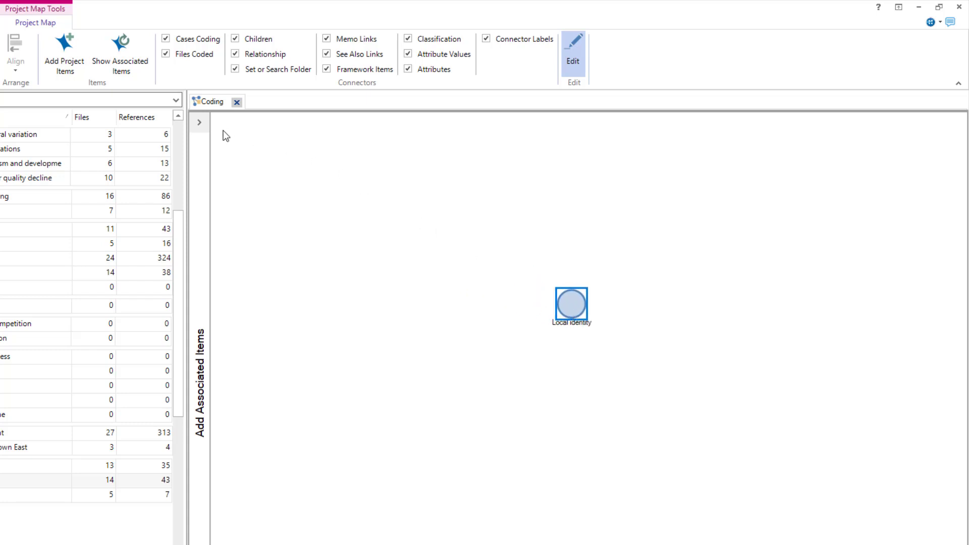
Add all Interviews files coded at Local identity to the map from its associated items
left_click(200, 123)
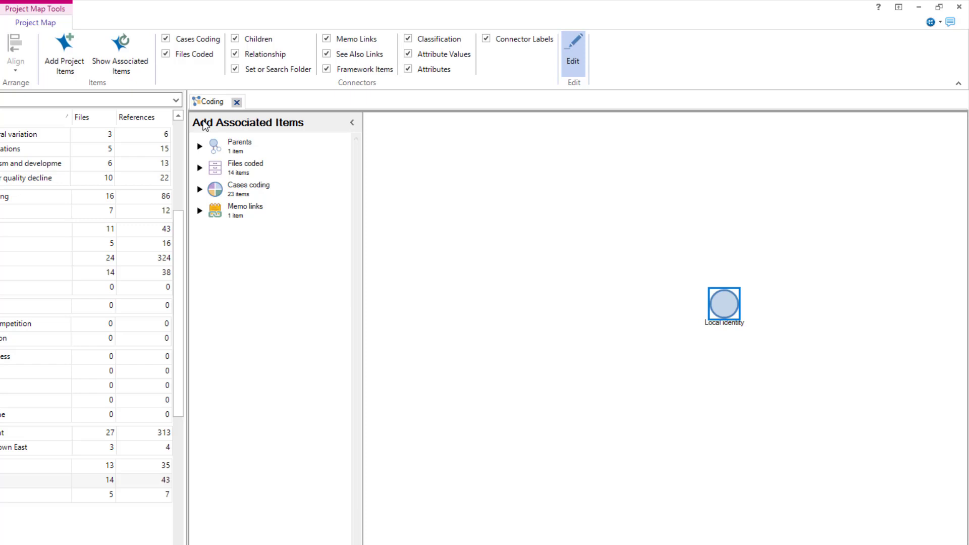
left_click(200, 168)
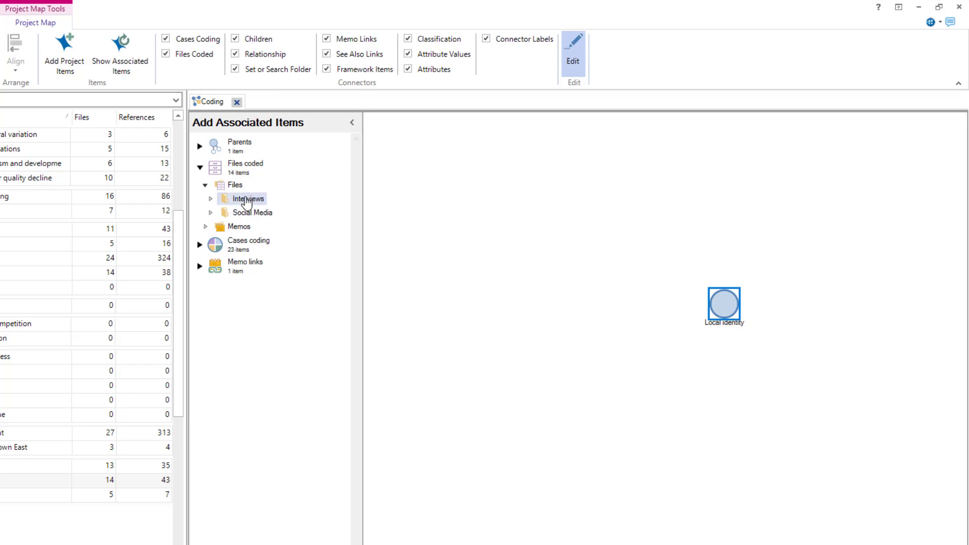
left_click(212, 200)
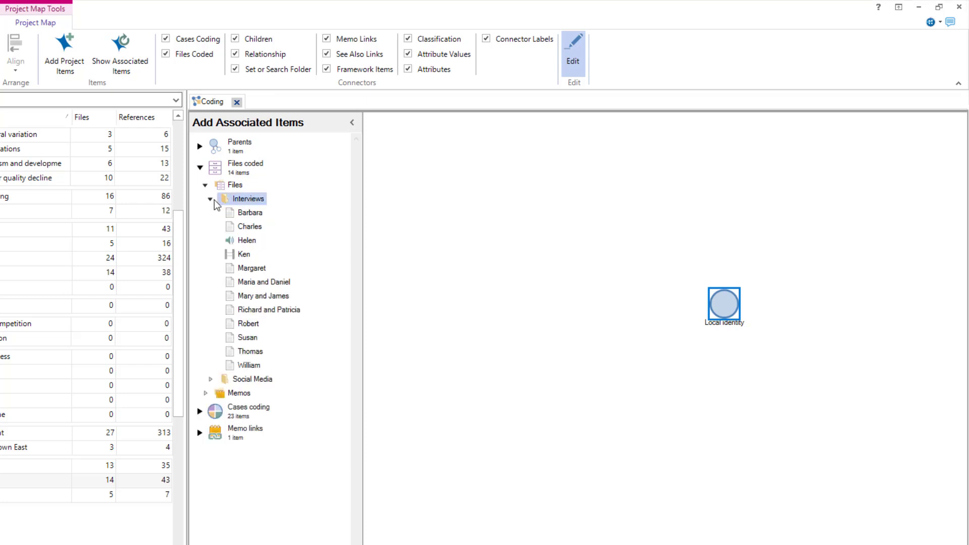
left_click(255, 213)
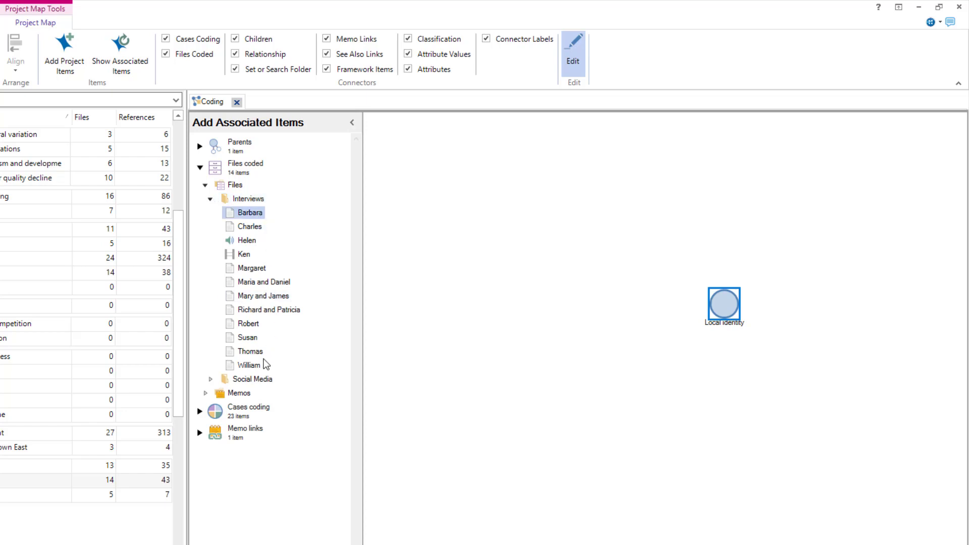
left_click(251, 366, "shift")
left_click_drag(251, 216, 572, 294)
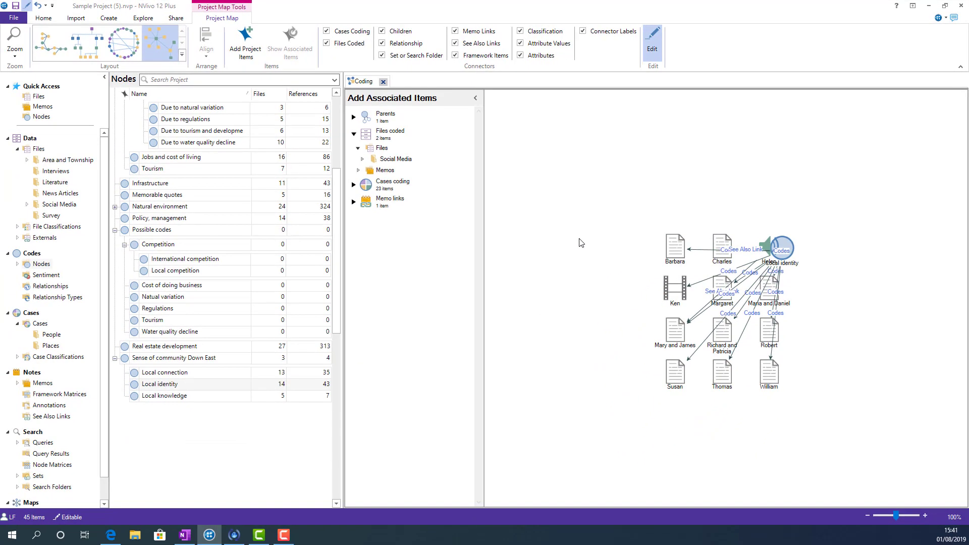
Apply the Directed layout and spread out the audio file and the two neighbouring interview files to separate their connectors
left_click(165, 47)
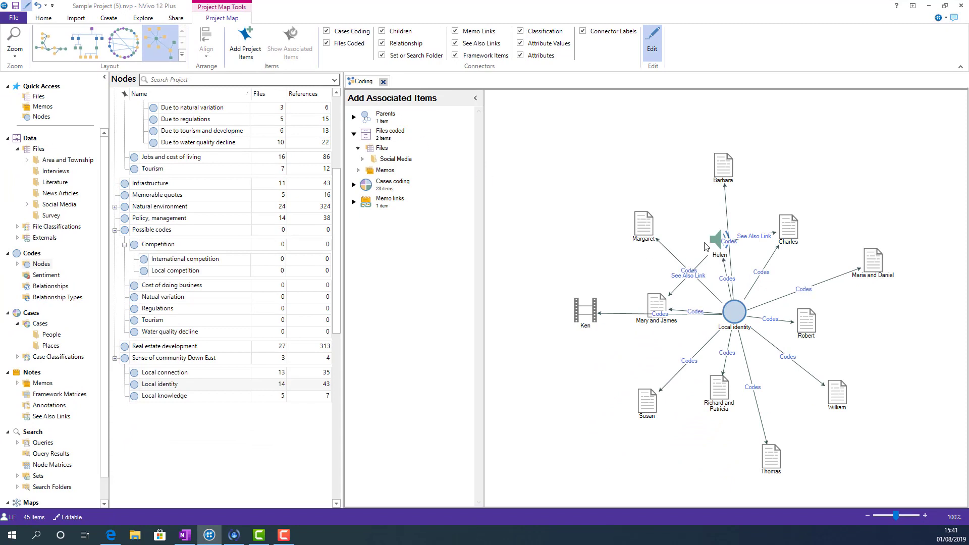
left_click_drag(719, 244, 681, 224)
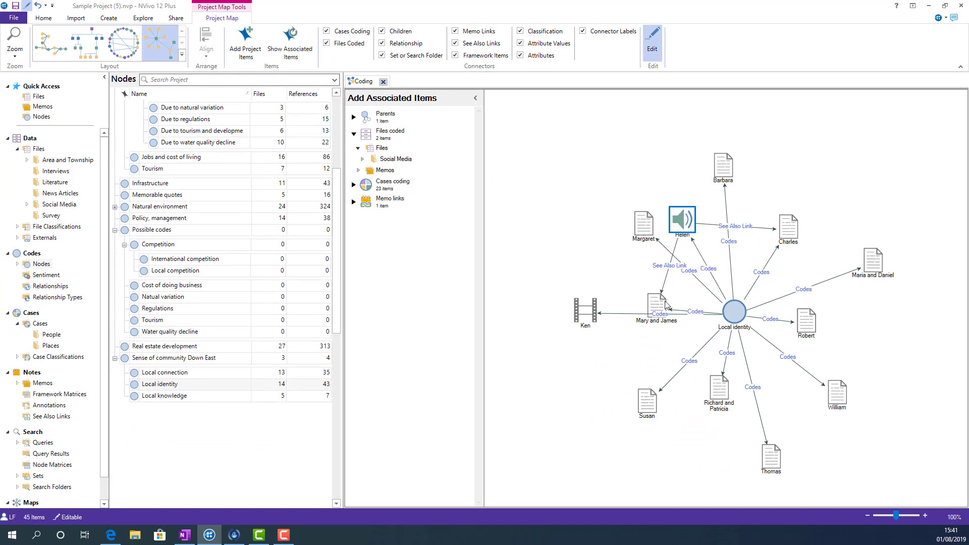
left_click_drag(664, 303, 633, 360)
left_click_drag(647, 225, 611, 236)
left_click_drag(679, 224, 653, 207)
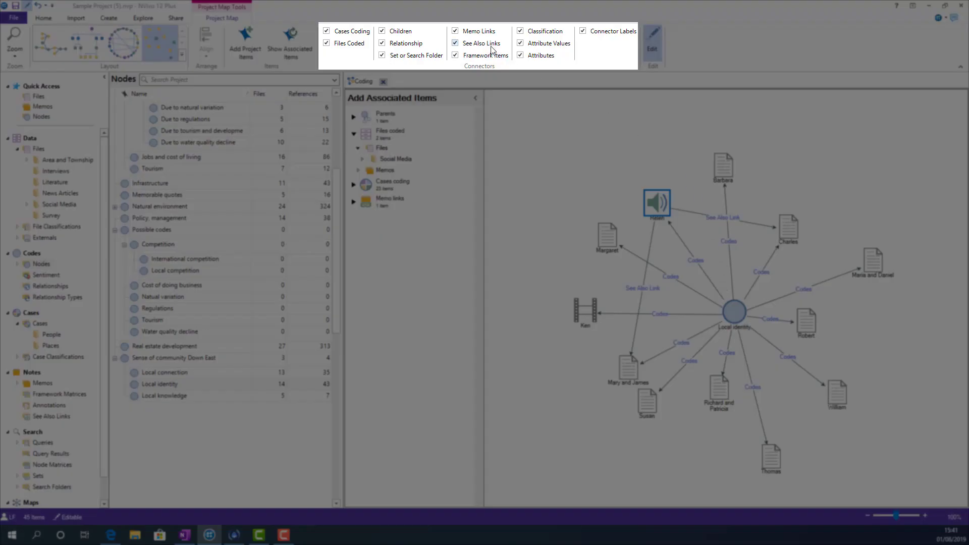
Hide the See Also Links connectors and the connector labels, and reapply the Directed layout
left_click(492, 44)
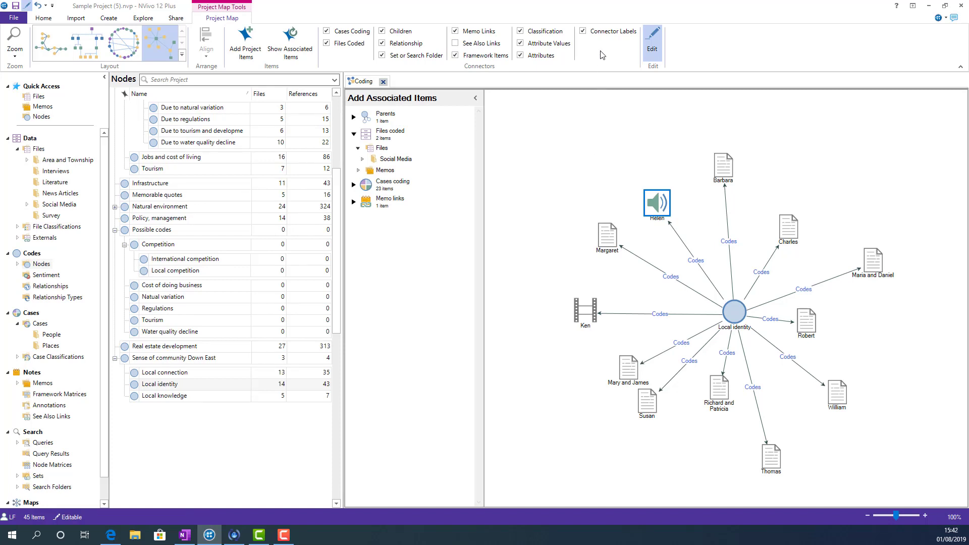
left_click(602, 32)
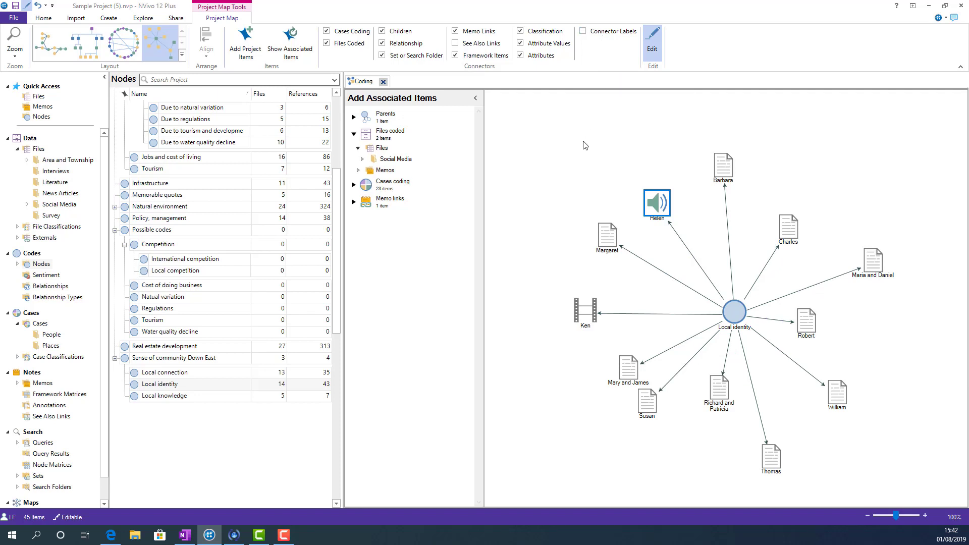
left_click(170, 52)
left_click(552, 161)
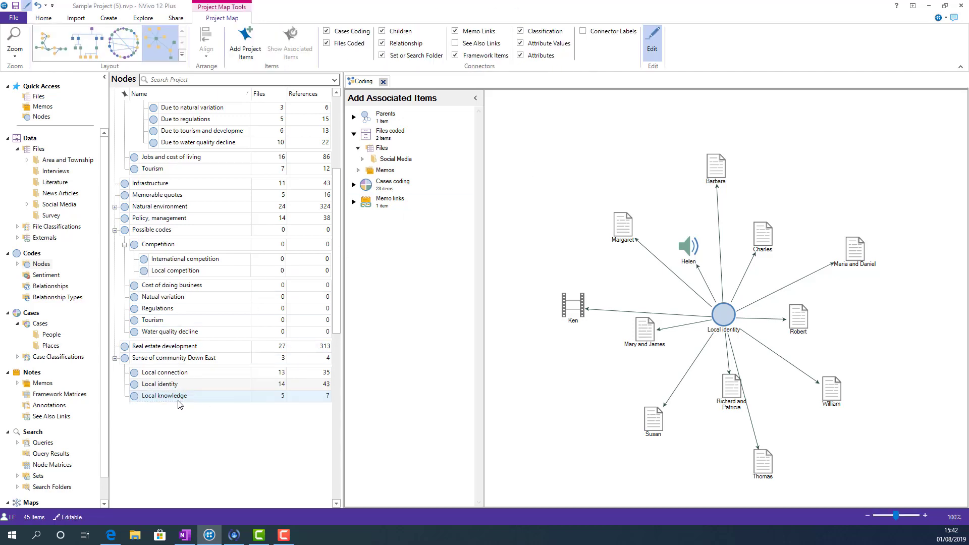
Add the Local knowledge node to the map and position it across from Local identity, beyond the interview files
left_click_drag(178, 400, 575, 340)
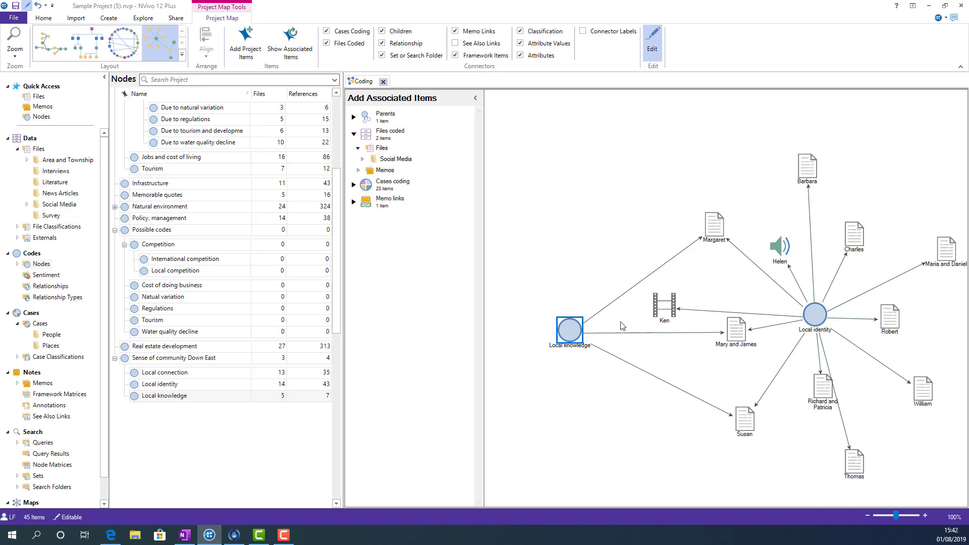
left_click_drag(576, 321, 584, 298)
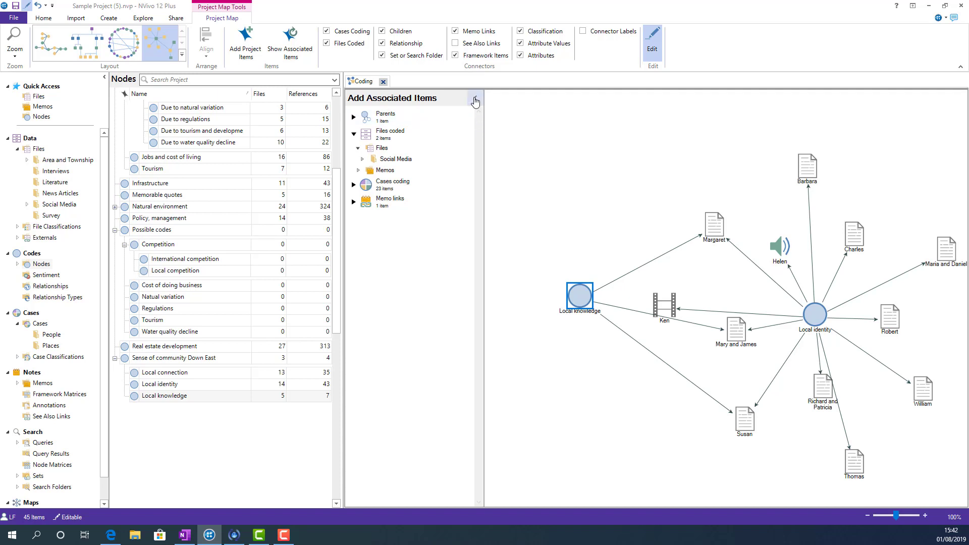
Add the remaining Interviews file coded at Local knowledge from its associated items, placing it above the node
left_click(475, 98)
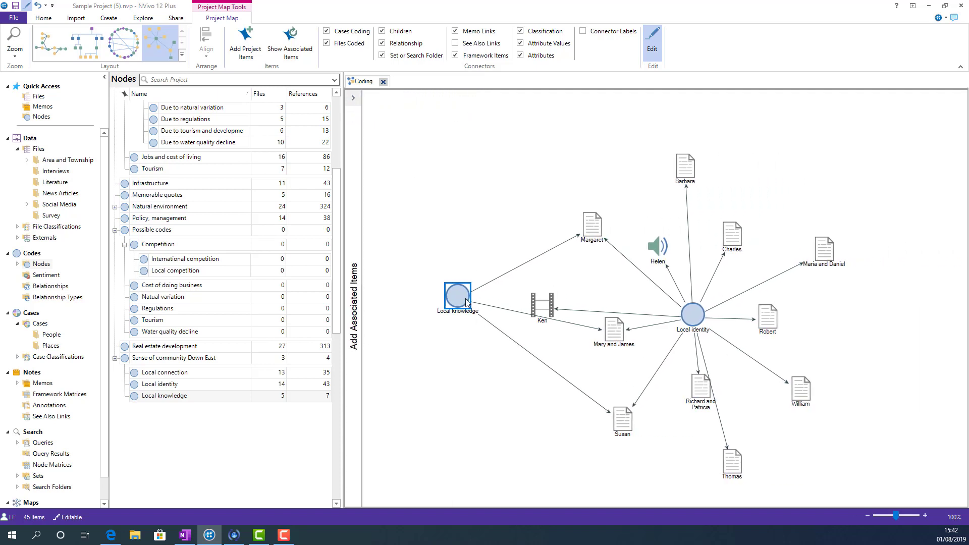
left_click(354, 98)
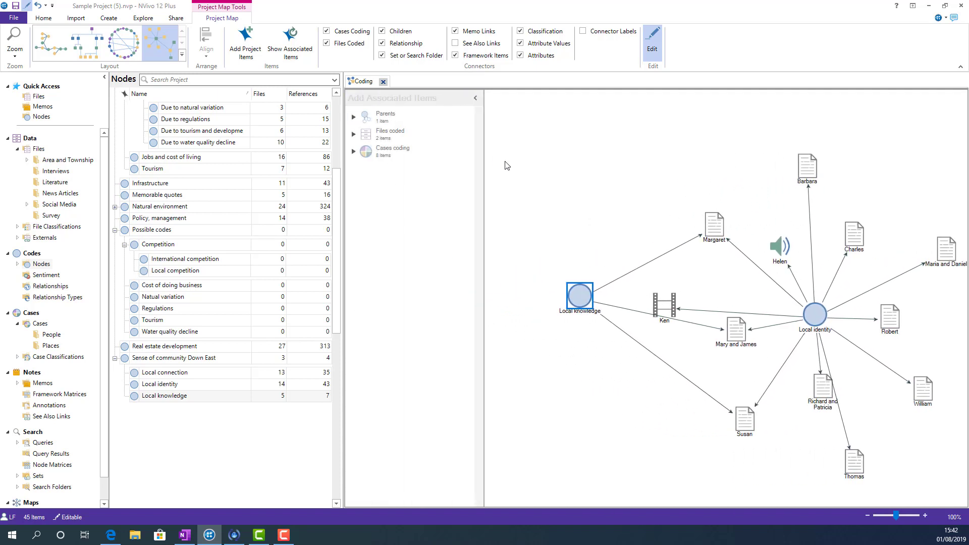
left_click(354, 134)
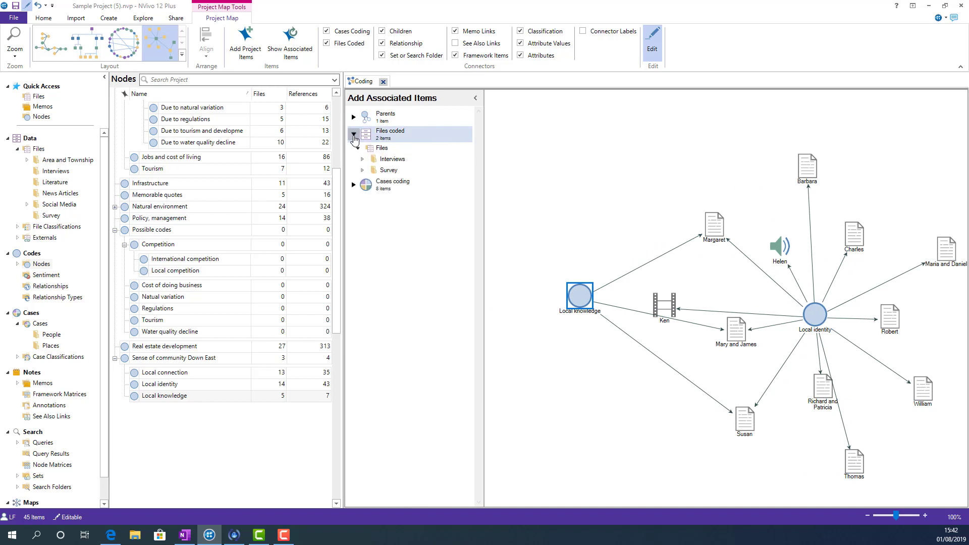
left_click(362, 159)
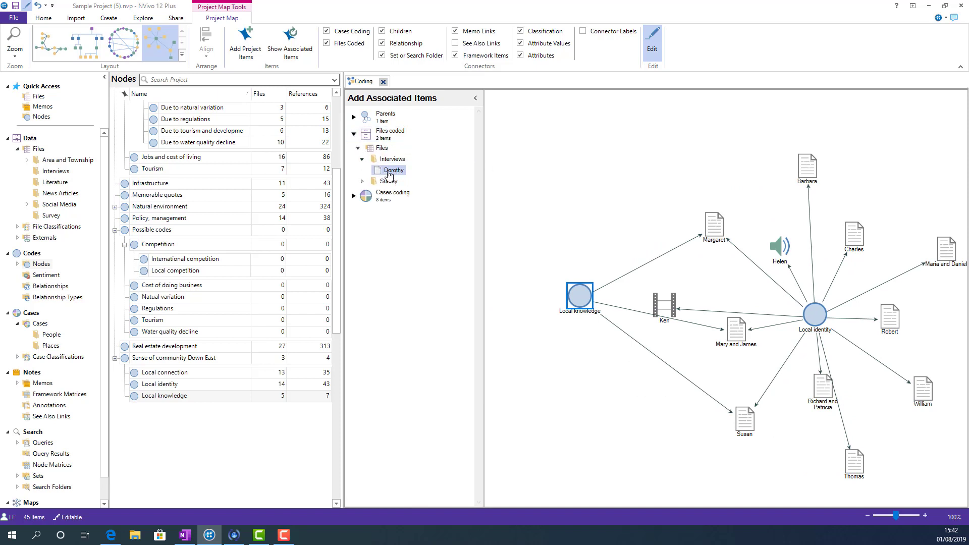
left_click_drag(389, 174, 574, 214)
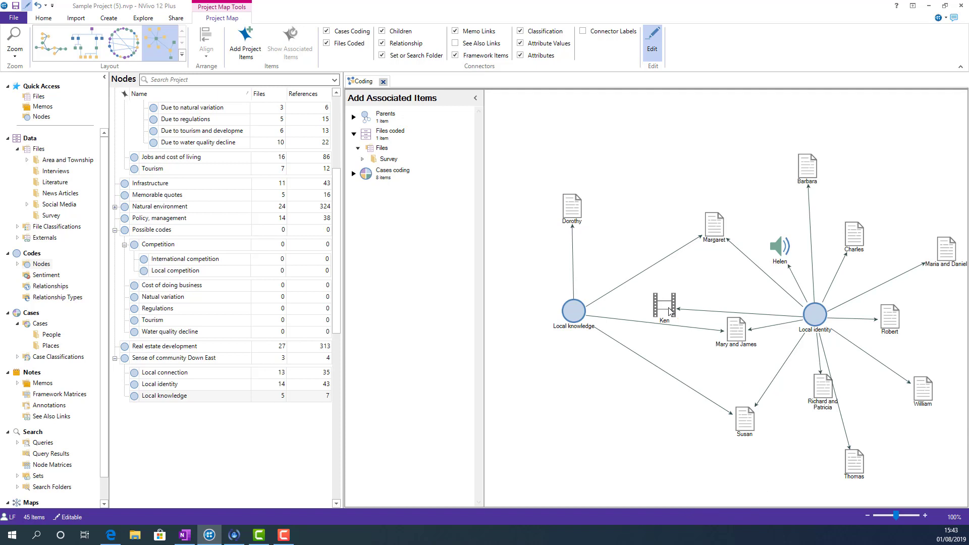
Move the video and audio files clear of the centre and line up the three shared interviews between the two nodes
left_click_drag(670, 312, 787, 185)
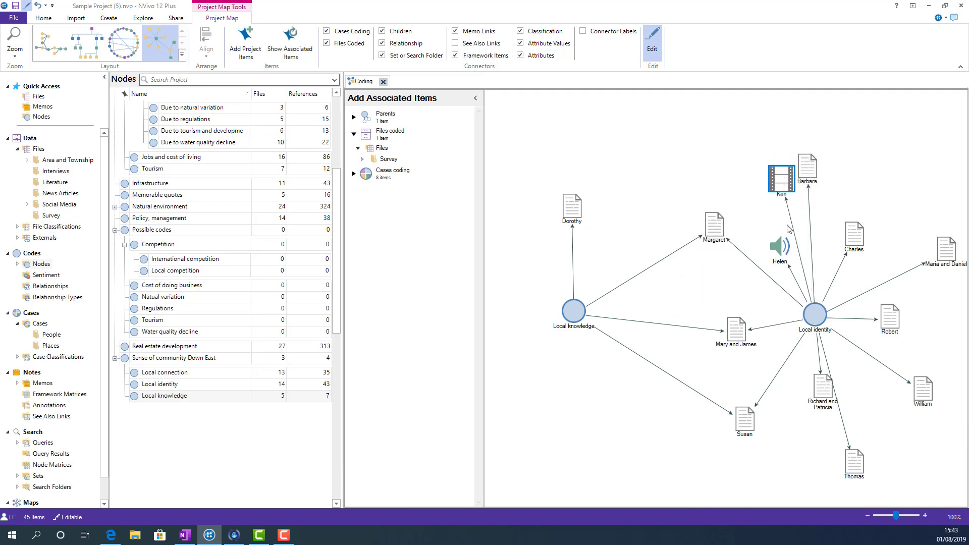
left_click_drag(780, 248, 743, 294)
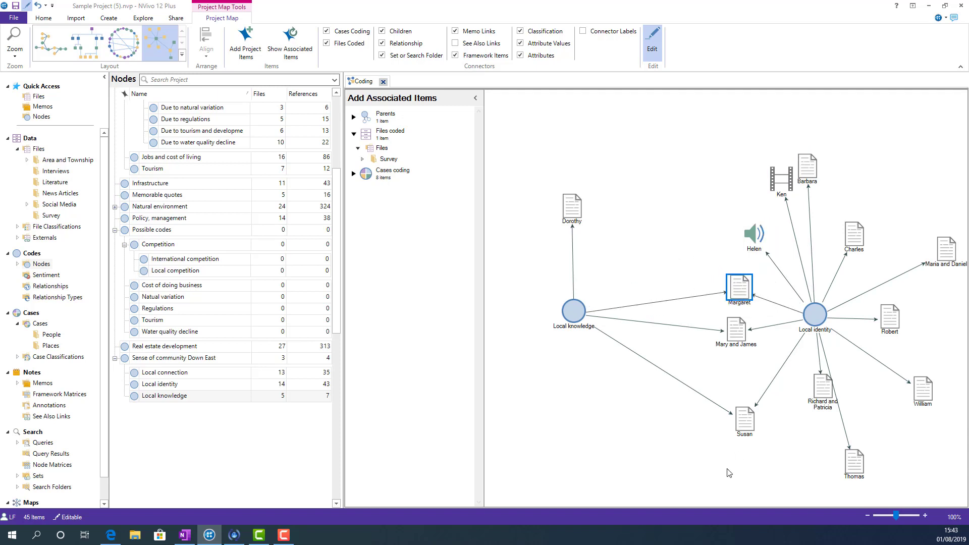
left_click_drag(746, 423, 738, 382)
Move Local knowledge closer to the shared interviews and place the interview coded only there on the node's far side
left_click_drag(574, 317, 643, 330)
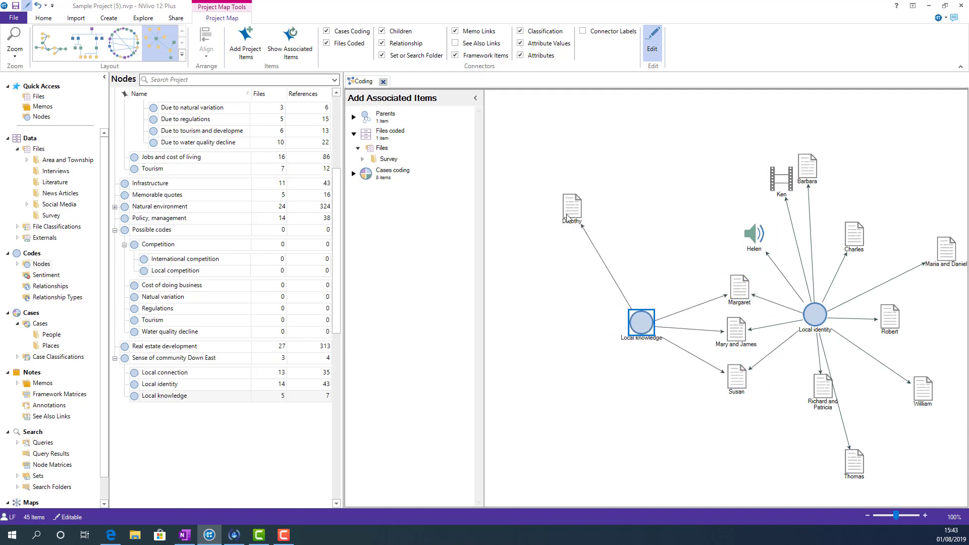
left_click_drag(567, 218, 571, 338)
left_click(729, 437)
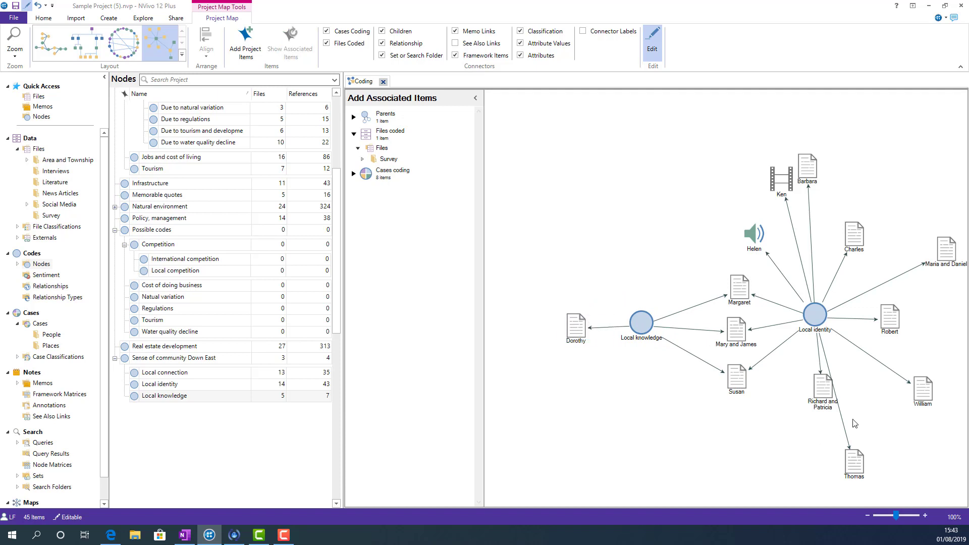
Arrange the files coded only at Local identity in a compact, evenly spaced arc around the outer side of that node
left_click_drag(828, 392, 814, 394)
left_click_drag(863, 460, 873, 418)
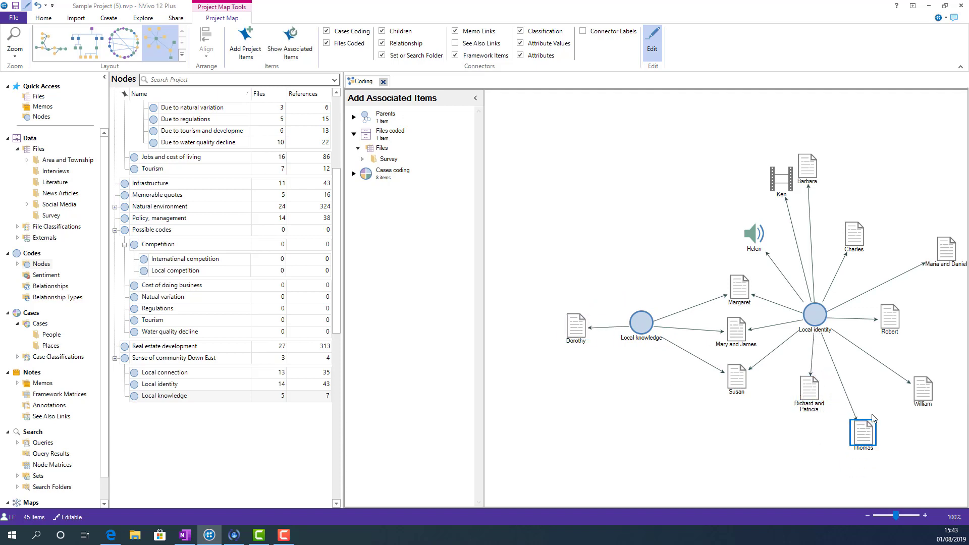
left_click_drag(936, 250, 897, 264)
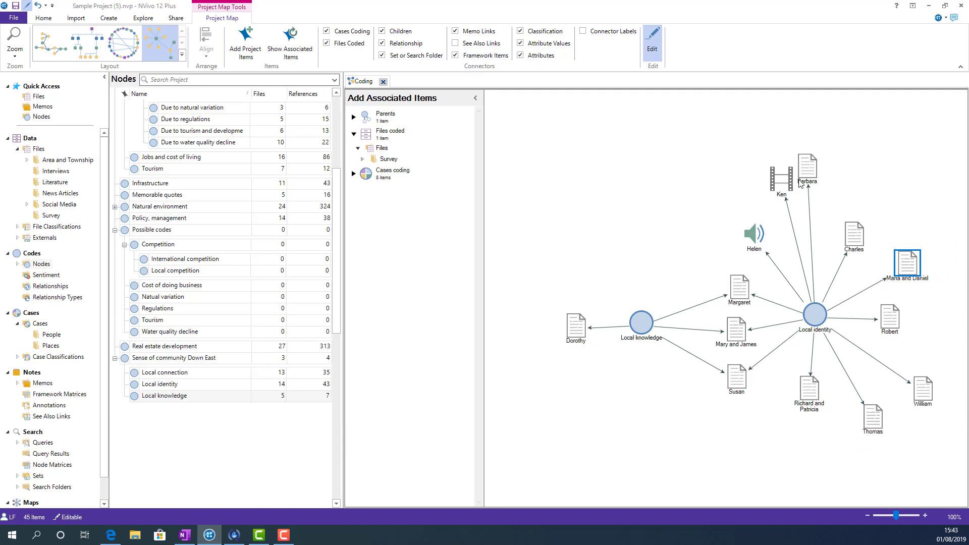
left_click_drag(800, 185, 809, 225)
left_click_drag(748, 244, 740, 249)
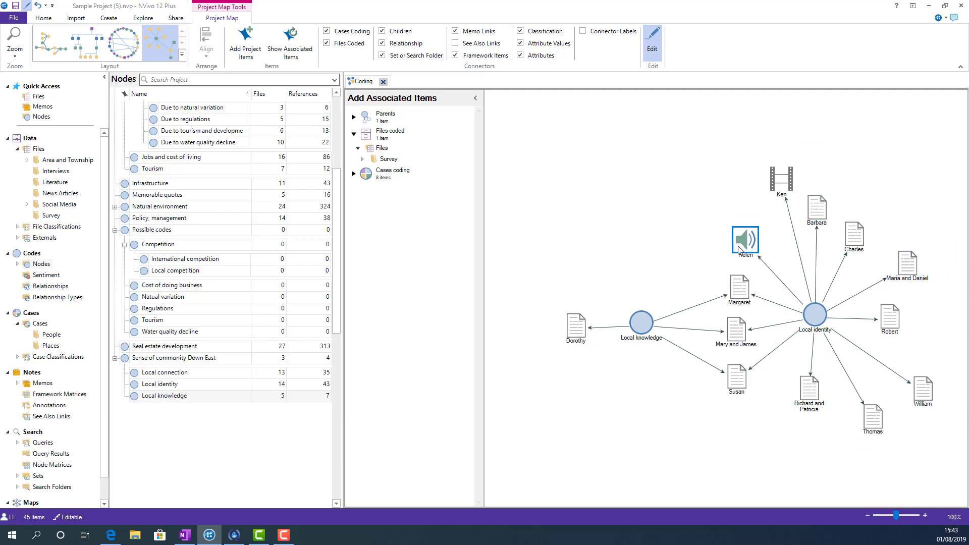
left_click_drag(770, 183, 771, 225)
left_click(754, 203)
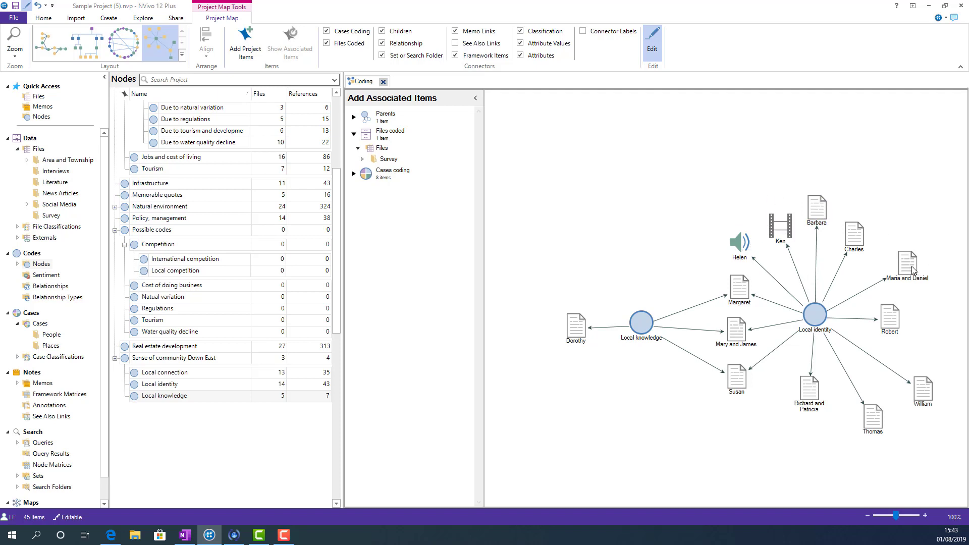
left_click_drag(916, 270, 904, 272)
left_click_drag(901, 320, 902, 316)
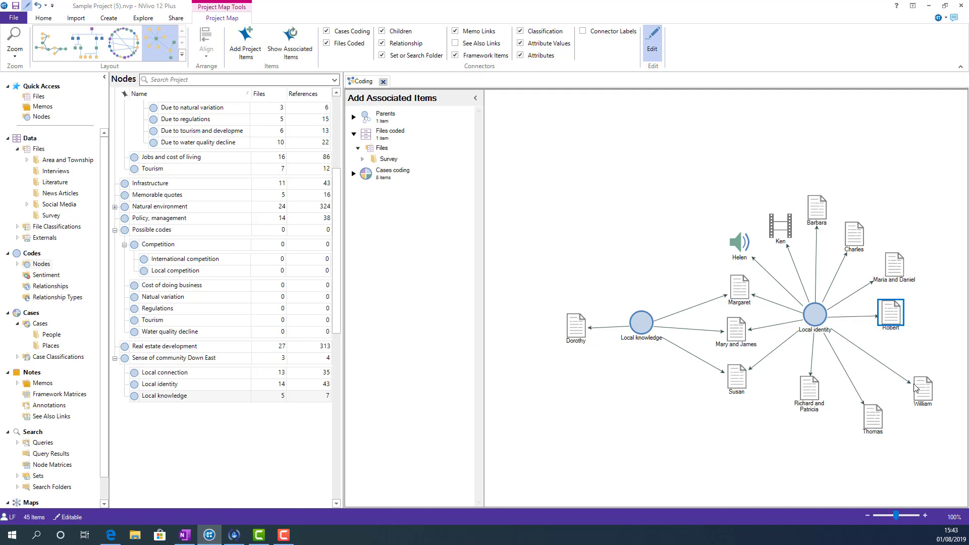
left_click_drag(914, 388, 890, 361)
left_click_drag(872, 426, 865, 394)
left_click(862, 443)
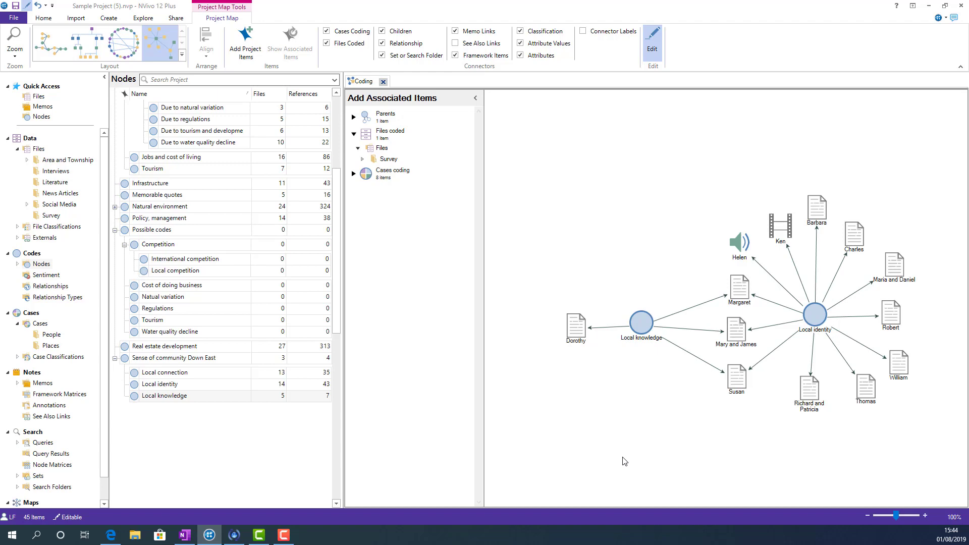
Open the interview coded only at Local knowledge from the map to view its transcript, and close it again
double_click(575, 328)
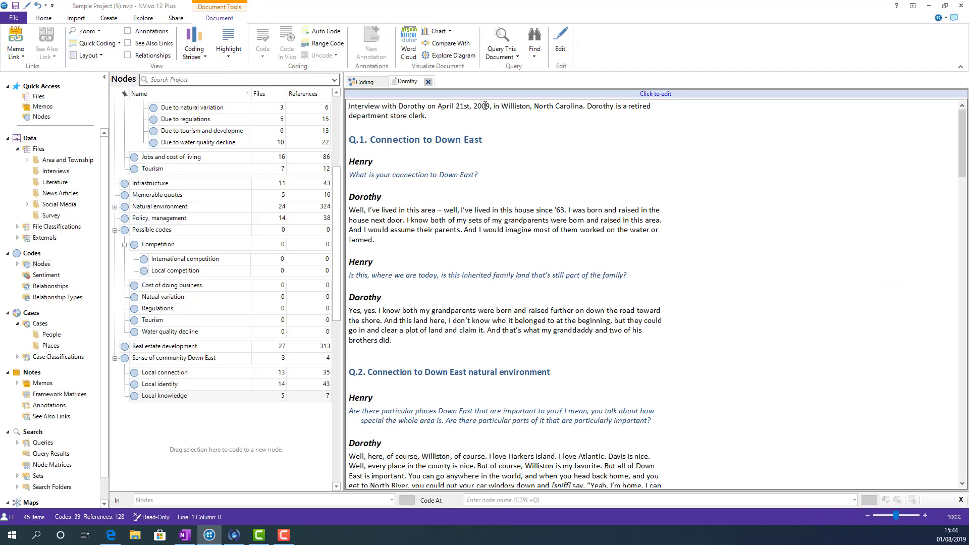
left_click(428, 82)
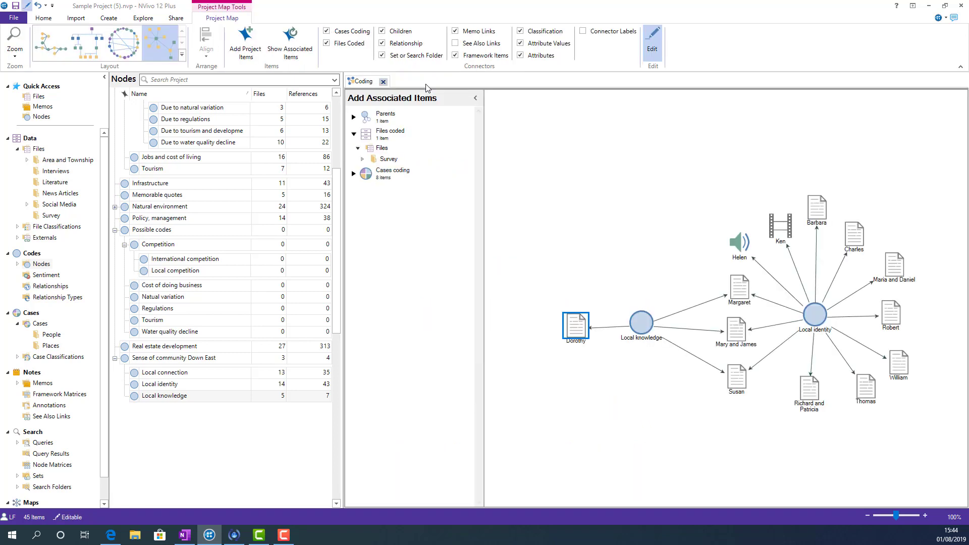